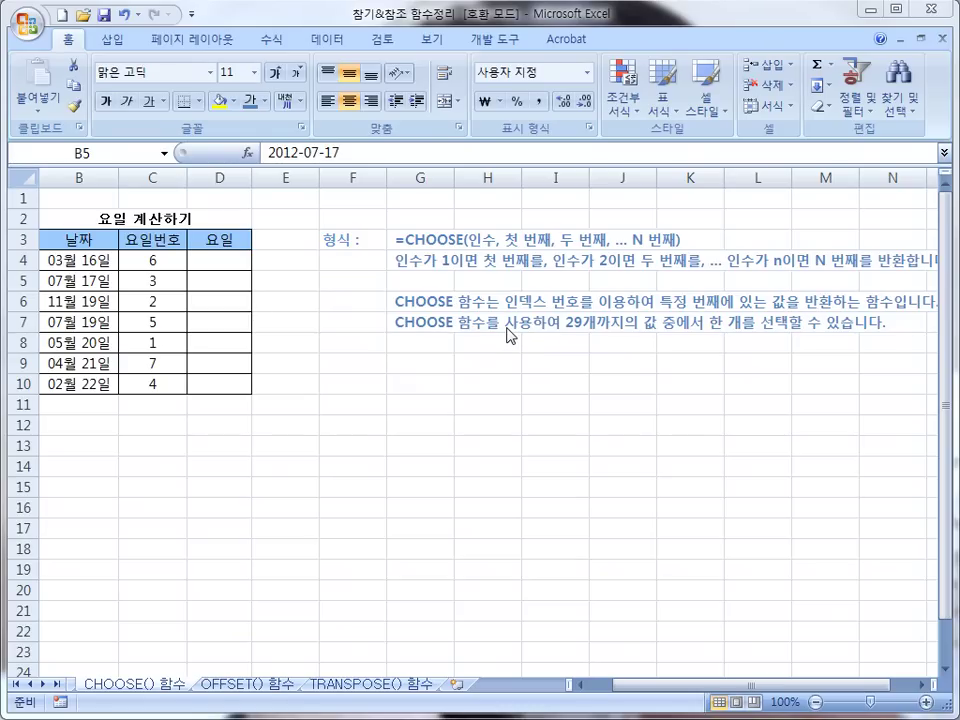
Examine the WEEKDAY formulas in the 요일번호 column, including cells C4, C5 and C9
drag(650, 686, 608, 690)
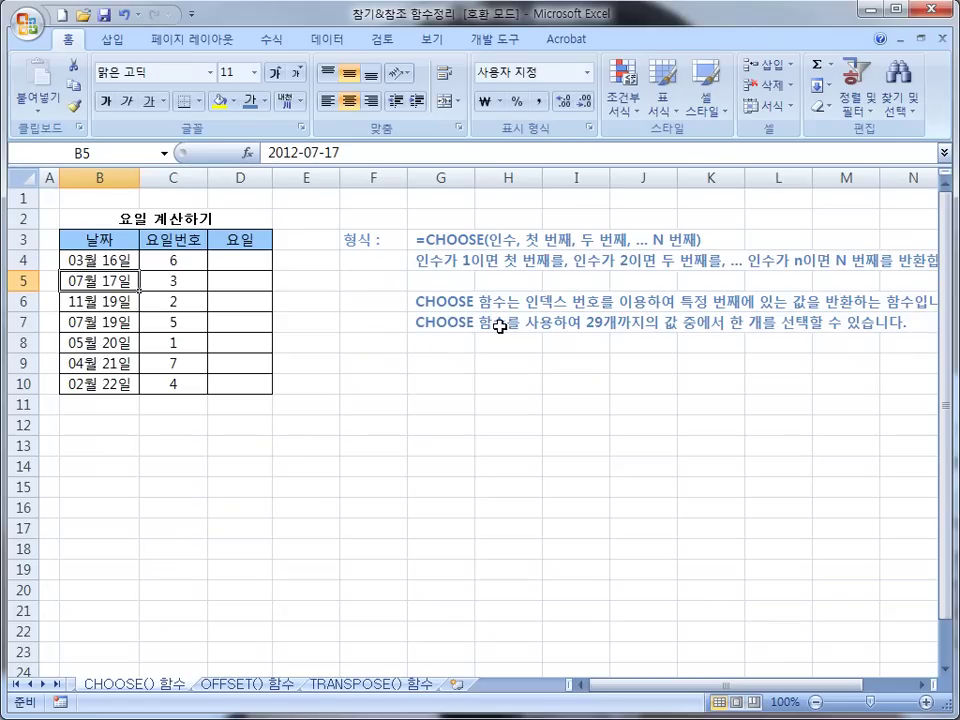
click(178, 262)
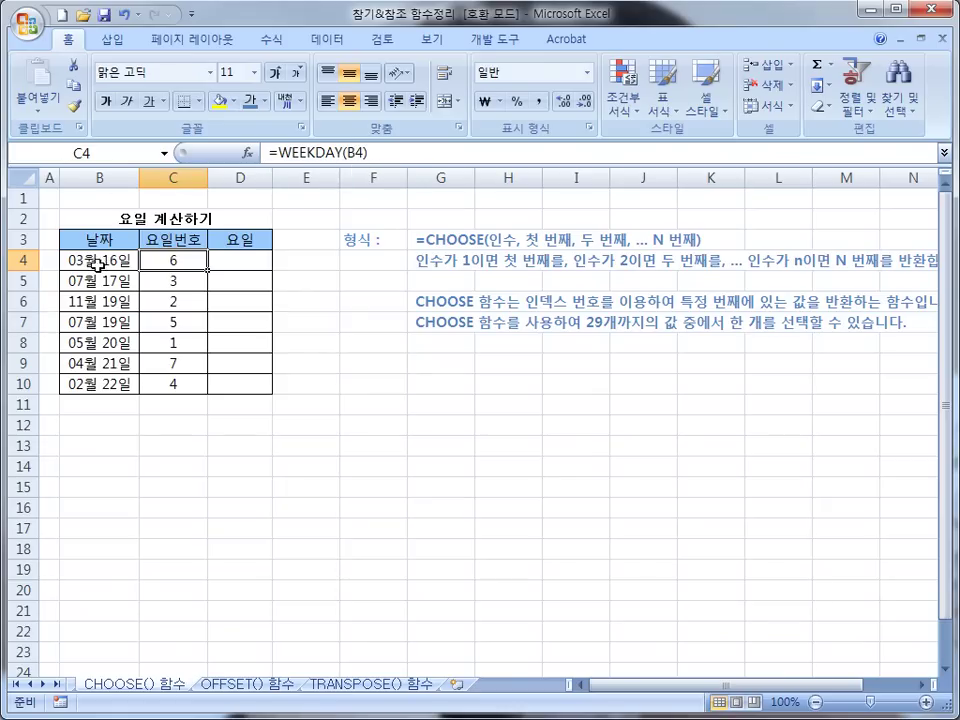
click(362, 153)
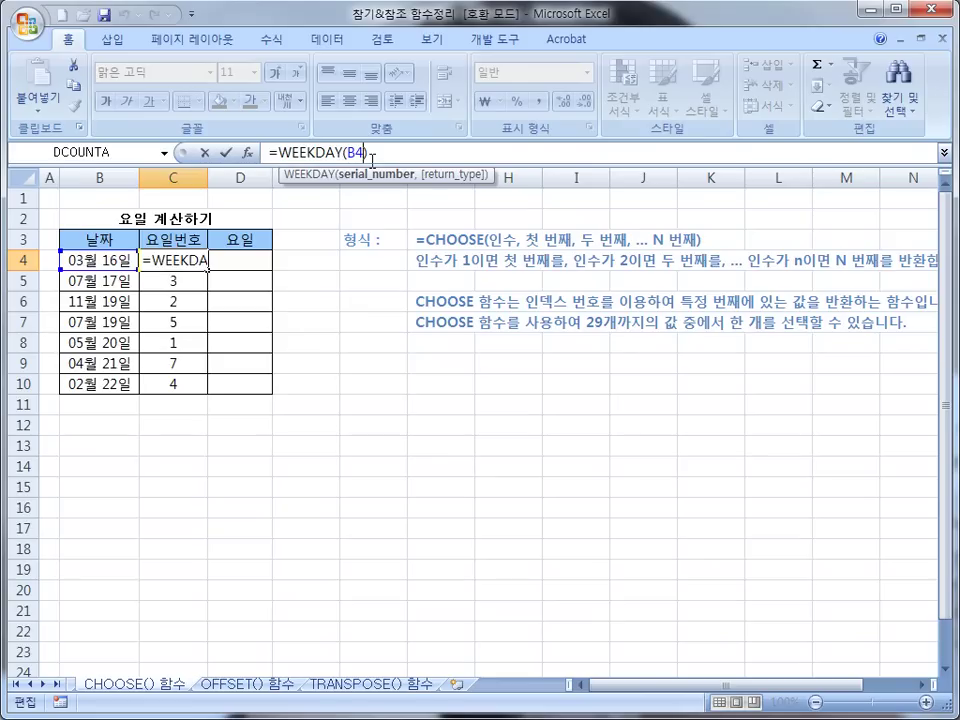
click(233, 258)
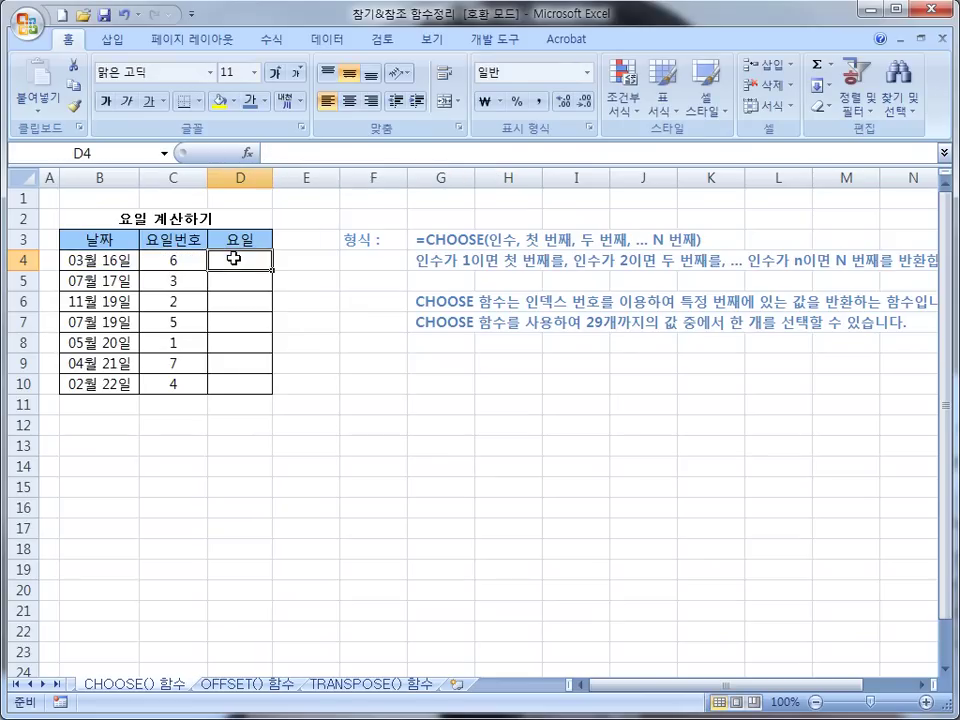
click(184, 261)
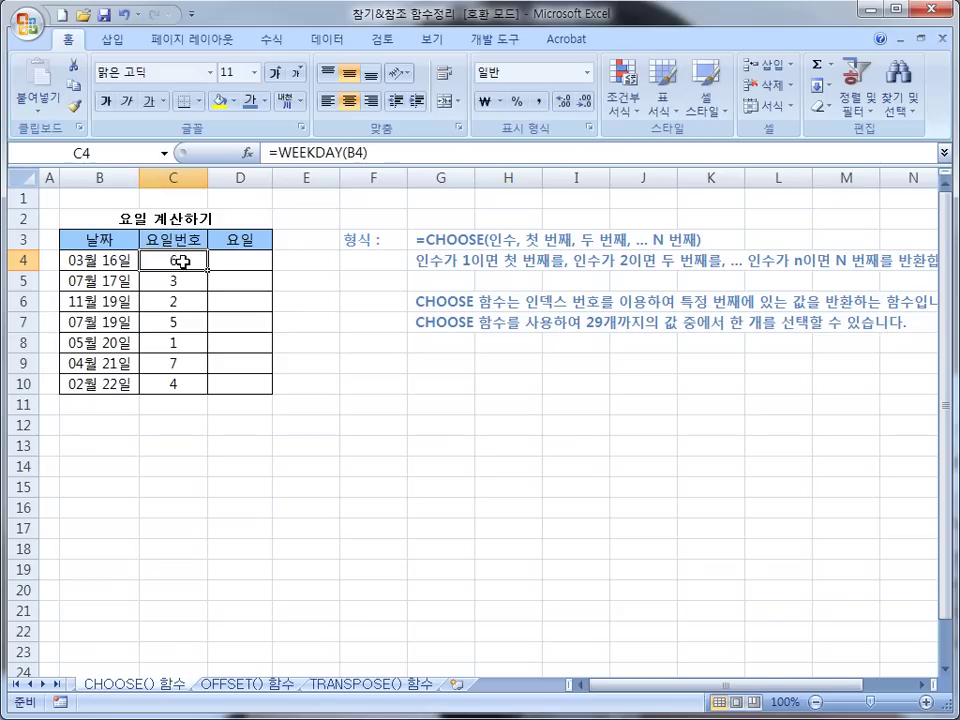
click(181, 283)
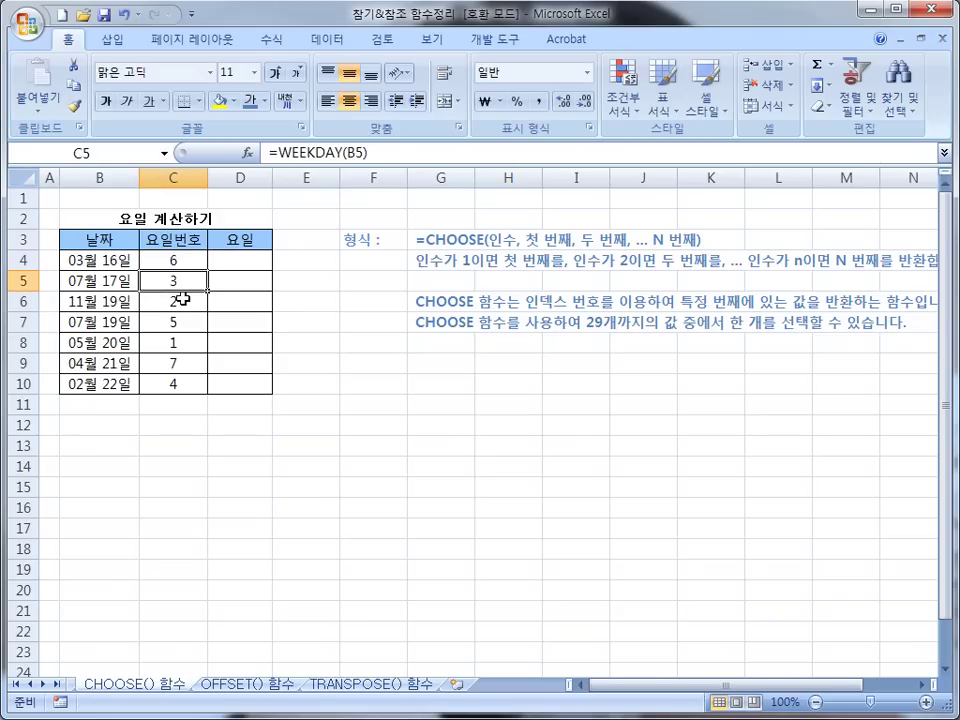
click(181, 366)
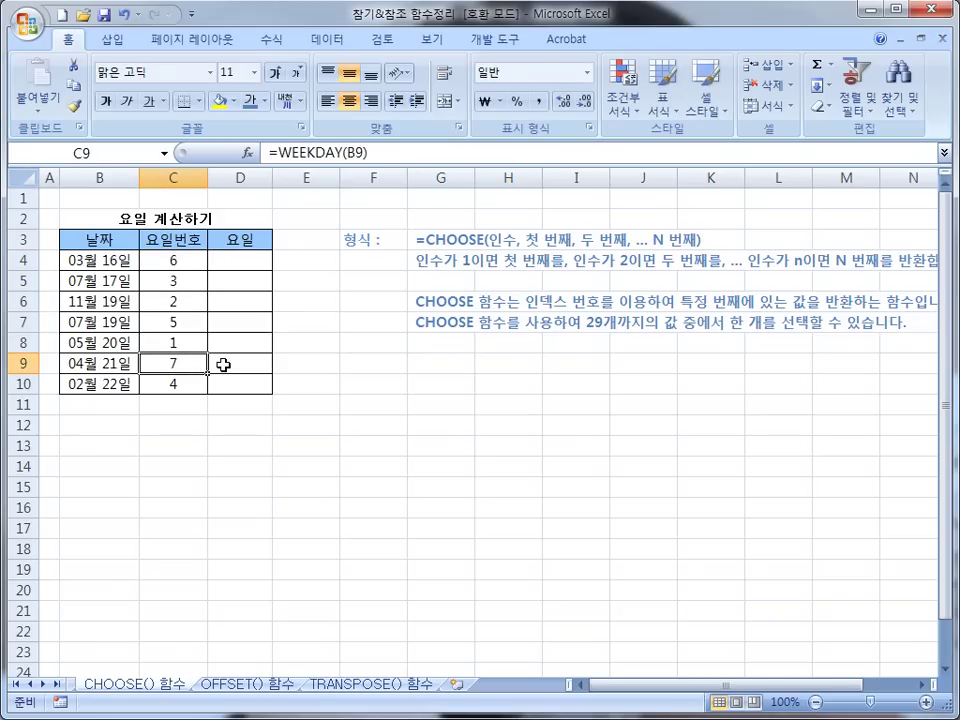
Start a CHOOSE formula in cell D4 with C4 as the index number
click(252, 261)
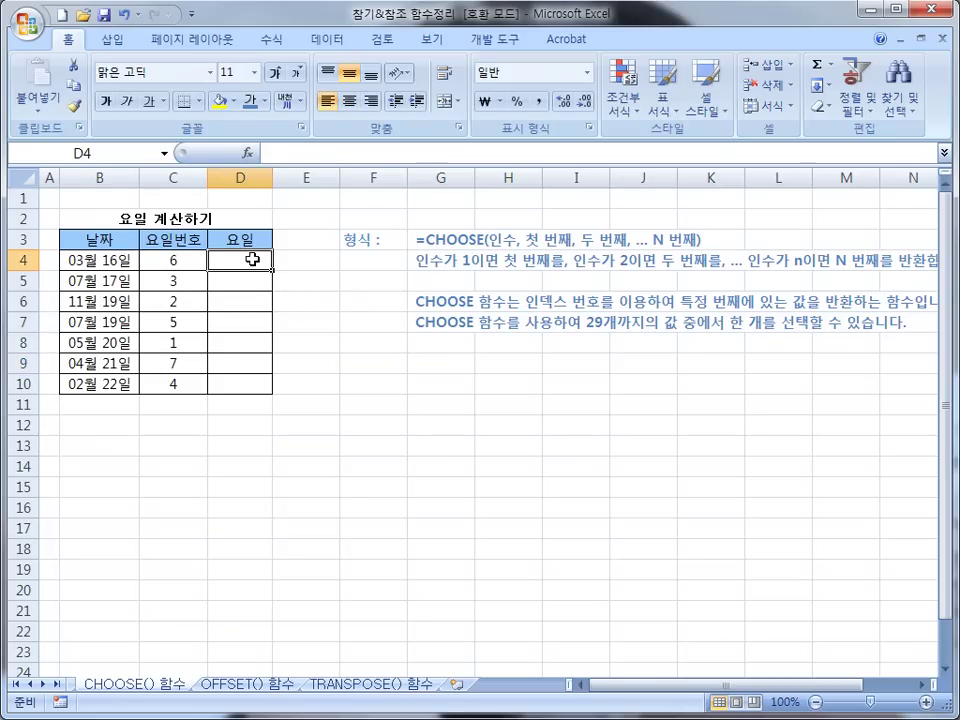
text(=초)
key(BackSpace)
key(BackSpace)
key(Hangul)
text(CHJOOO)
key(BackSpace)
key(BackSpace)
key(BackSpace)
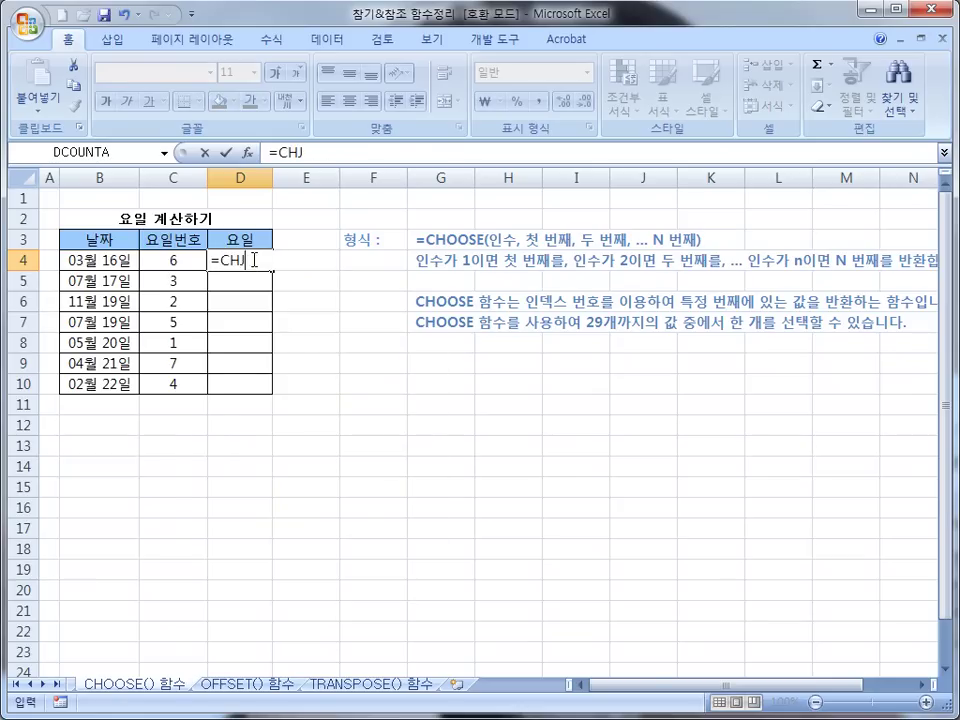
key(BackSpace)
text(OOSE()
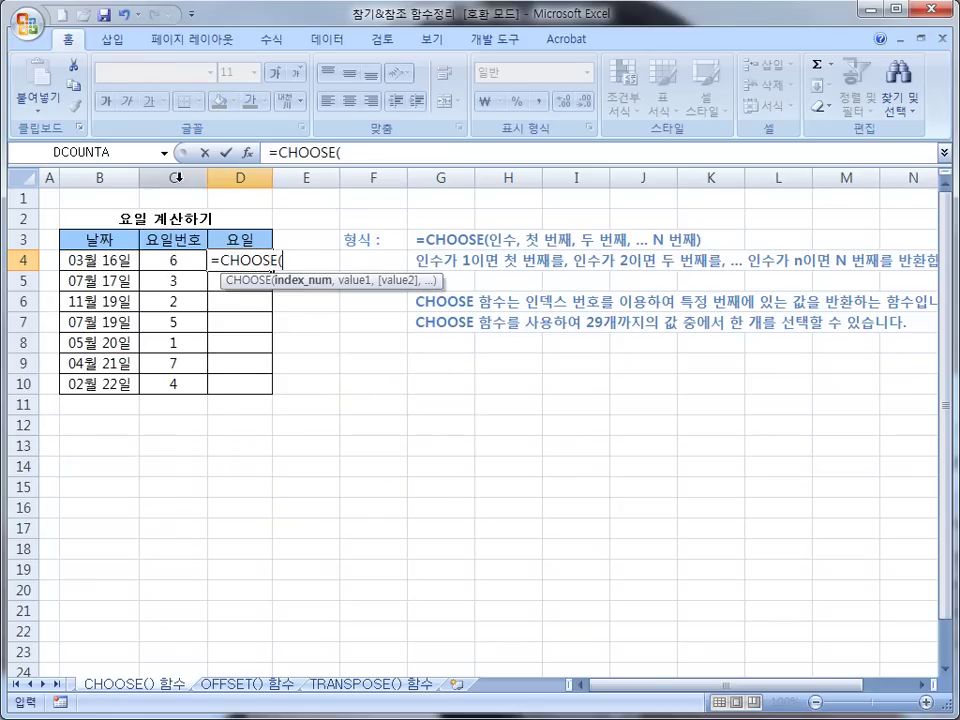
click(166, 261)
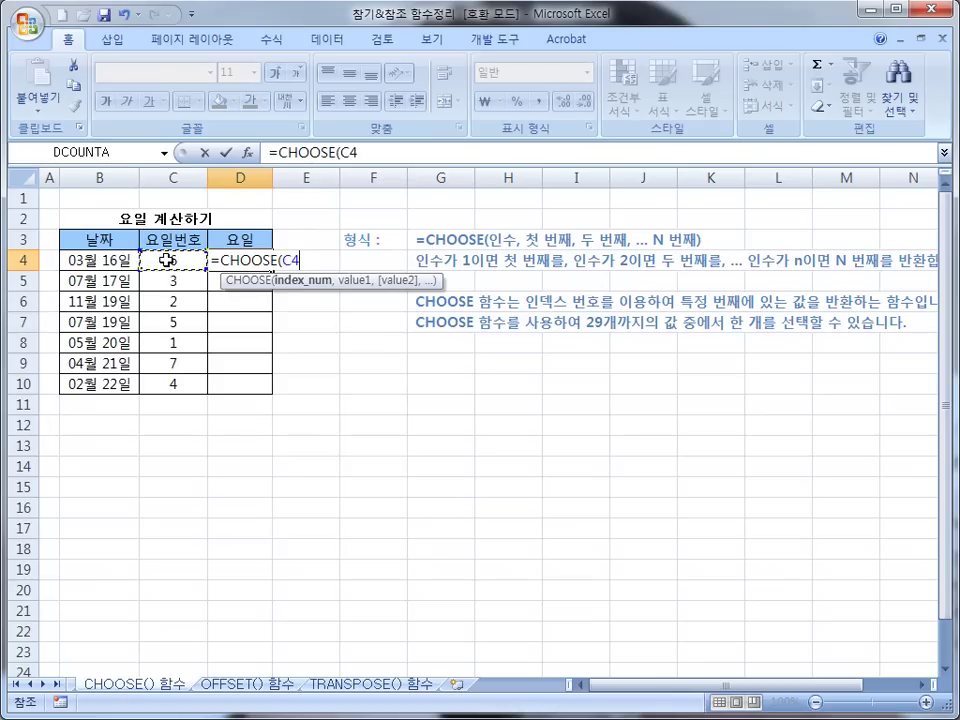
text("우)
key(BackSpace)
key(BackSpace)
key(BackSpace)
key(BackSpace)
text(4)
text(,"ㅇ)
text(월요일")
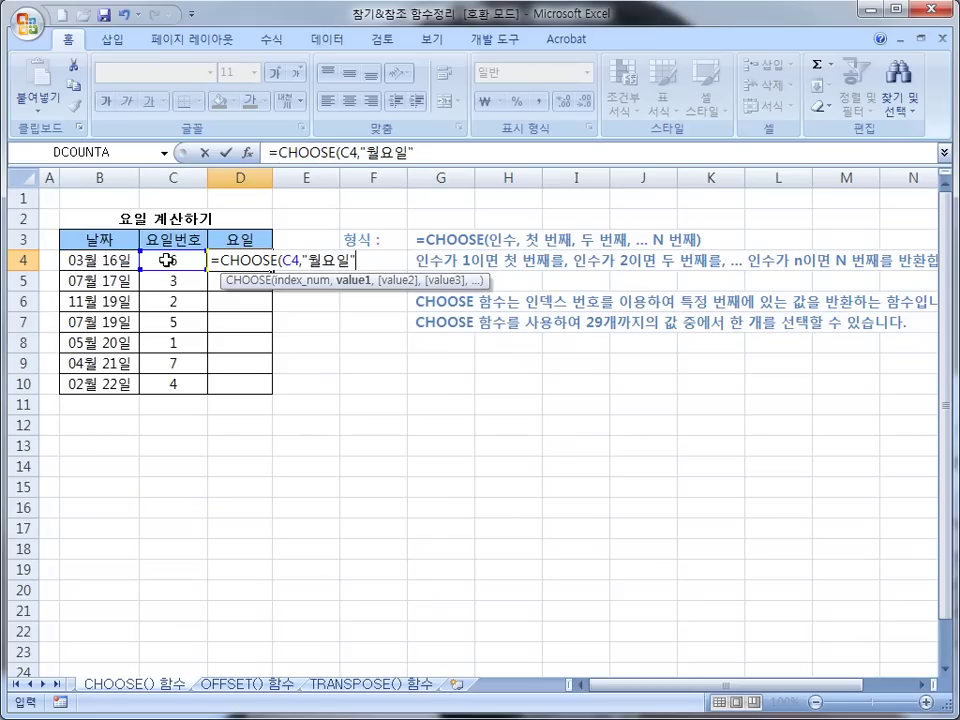
text(,"ㅎ)
text(화요일",)
text("수요)
key(BackSpace)
key(BackSpace)
key(BackSpace)
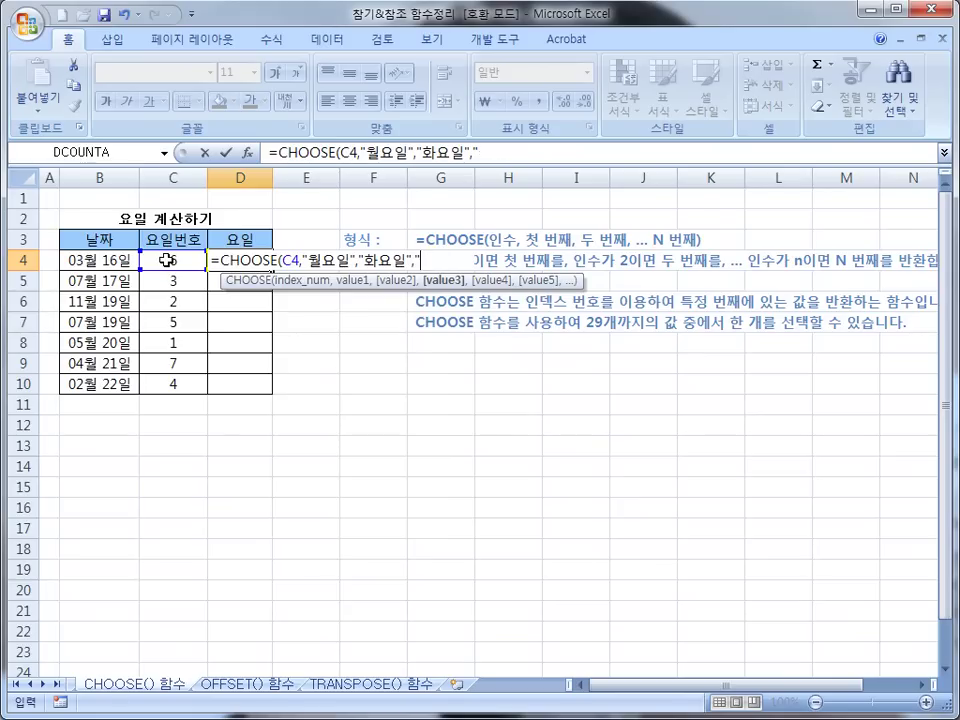
key(BackSpace)
key(BackSpace)
key(BackSpace)
key(BackSpace)
key(BackSpace)
key(BackSpace)
key(BackSpace)
key(BackSpace)
key(BackSpace)
key(BackSpace)
key(BackSpace)
key(BackSpace)
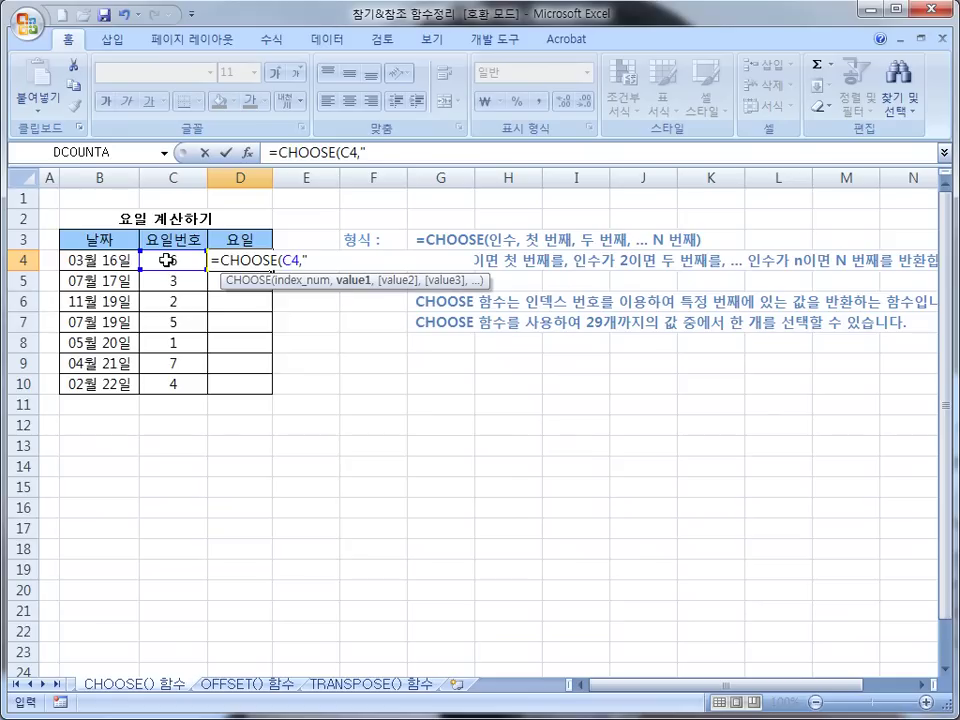
Complete the D4 formula's value list with "일요일","월요일","화요일","수요일","목요일","금요일","토요일" and close the parenthesis
text(일요일","월요일)
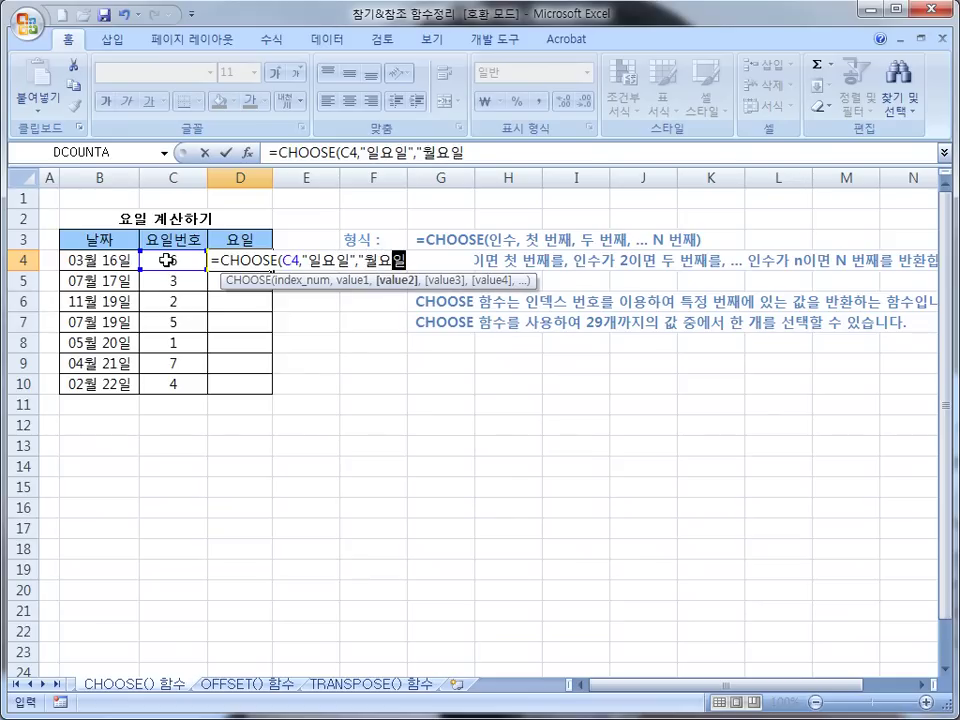
text(","화요이일","숭)
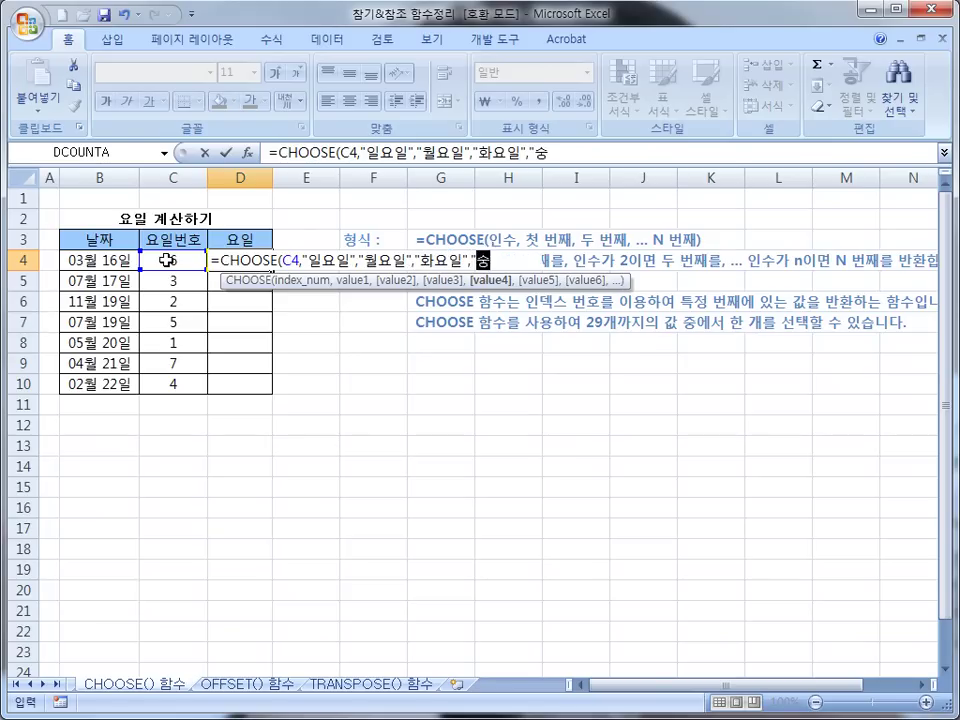
text(요일",")
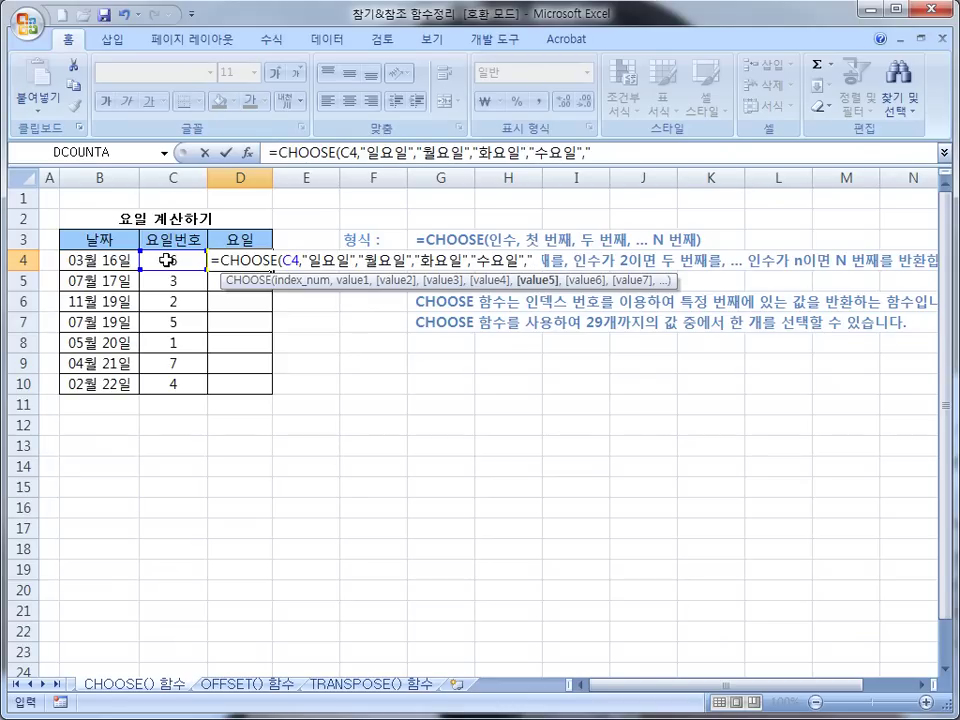
text(목요)
text(일",")
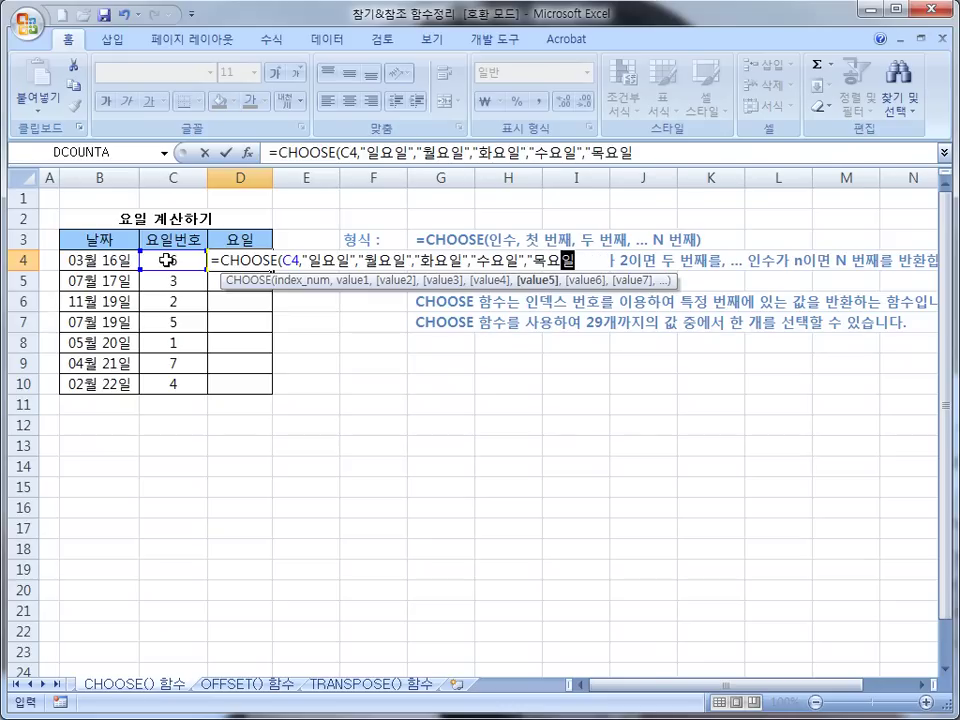
text(금요일"ㅡ)
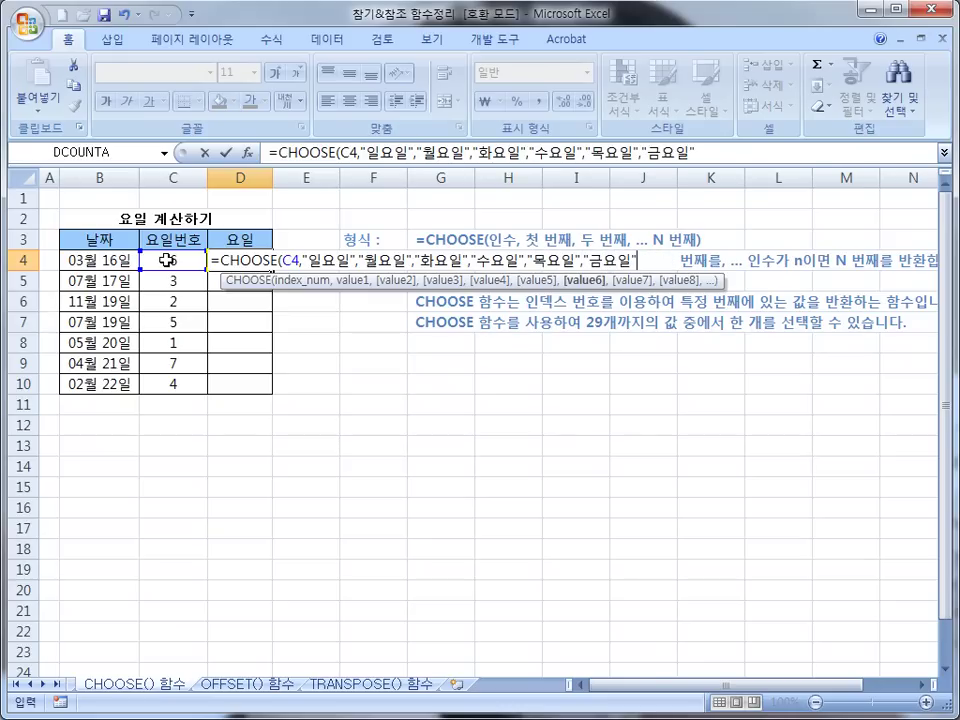
key(BackSpace)
text(,")
text(토)
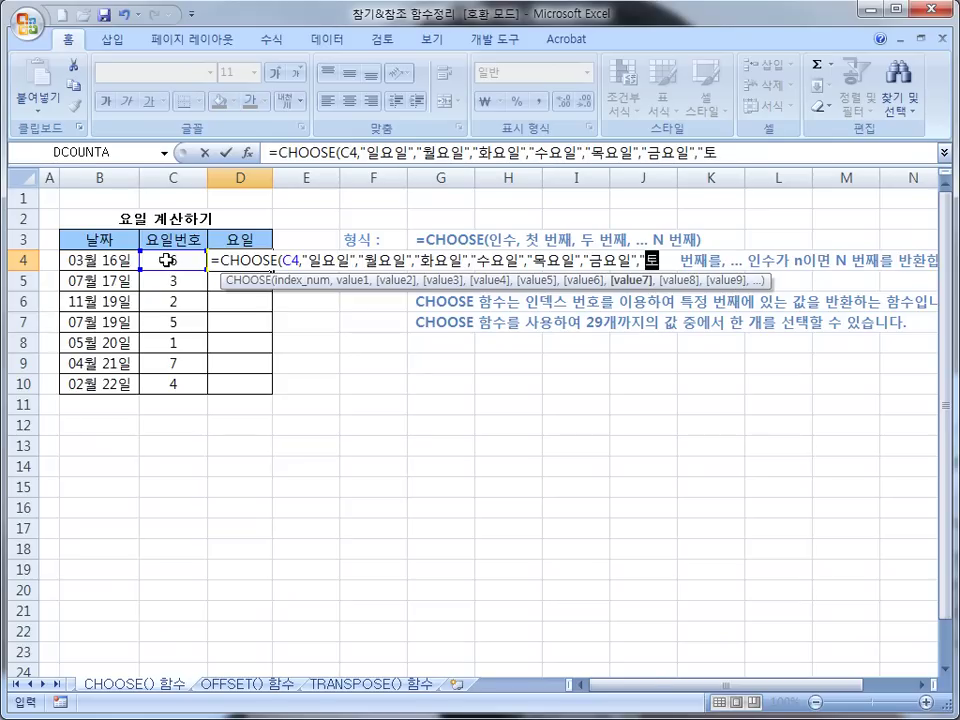
text(요일"))
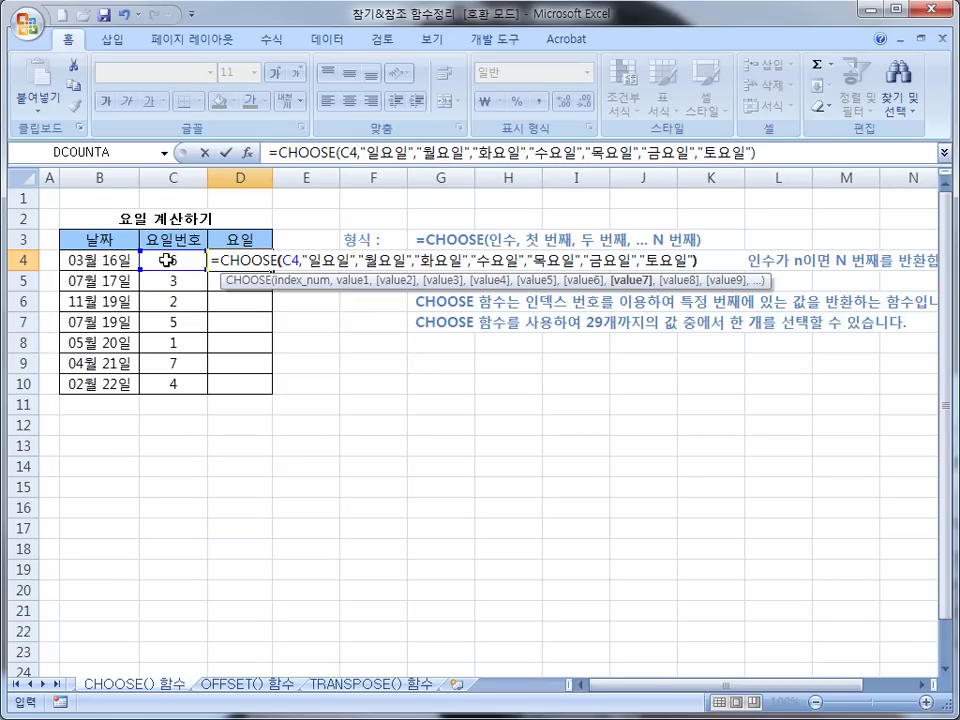
key(ctrl+2)
drag(309, 268, 353, 281)
mouse_move(280, 268)
mouse_down()
mouse_move(305, 270)
mouse_move(331, 300)
mouse_move(438, 300)
mouse_move(500, 283)
mouse_move(497, 300)
mouse_up()
drag(553, 272, 549, 296)
mouse_move(606, 278)
mouse_down()
mouse_move(600, 296)
mouse_move(668, 320)
mouse_up()
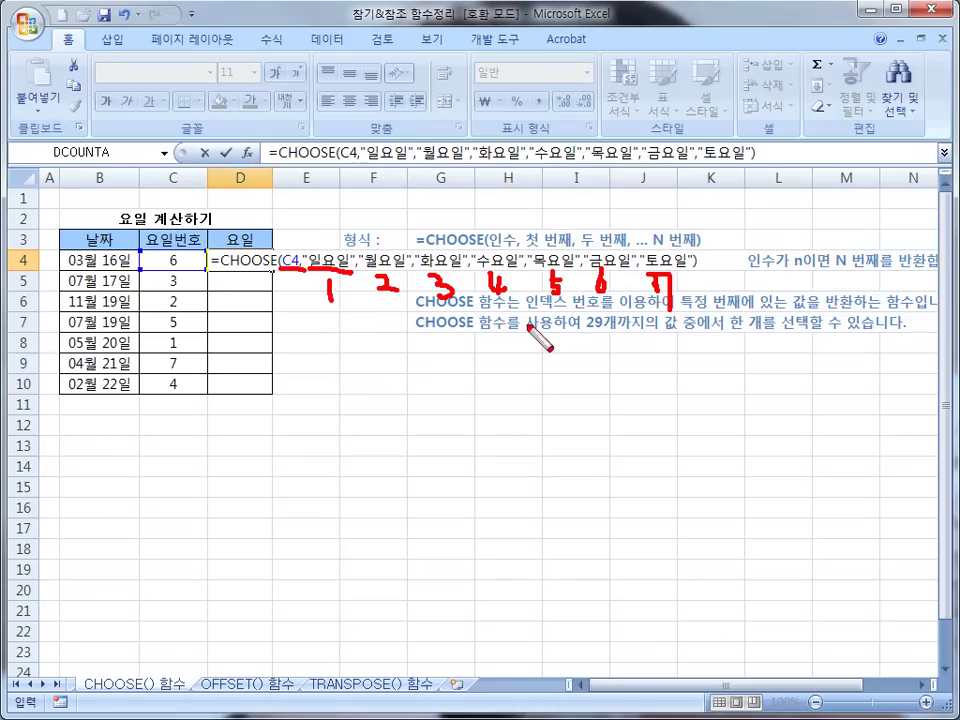
drag(322, 315, 697, 318)
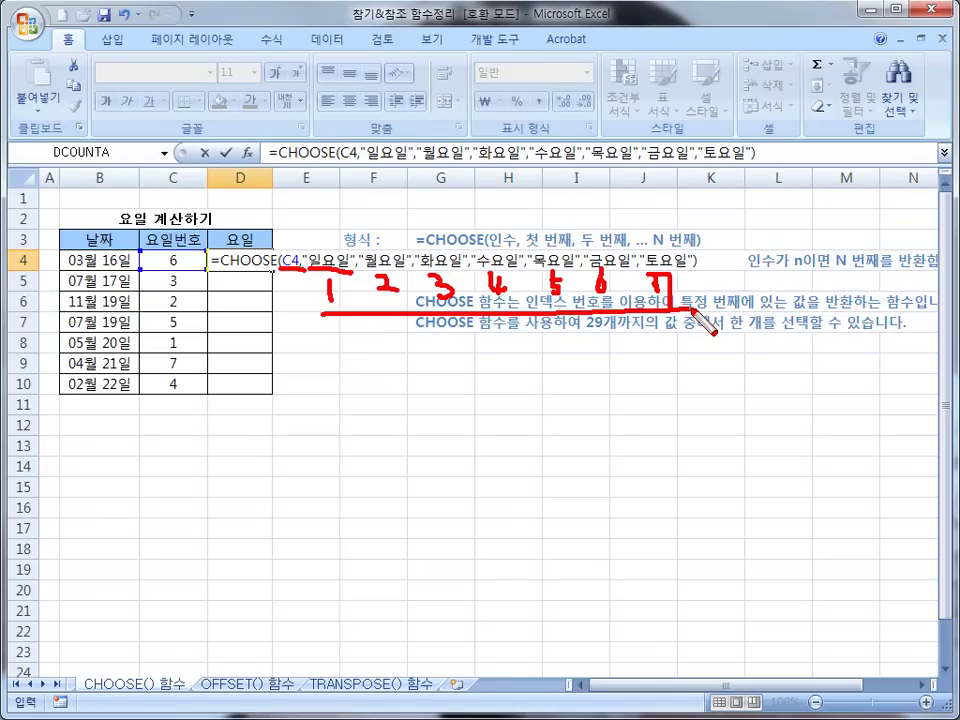
key(Escape)
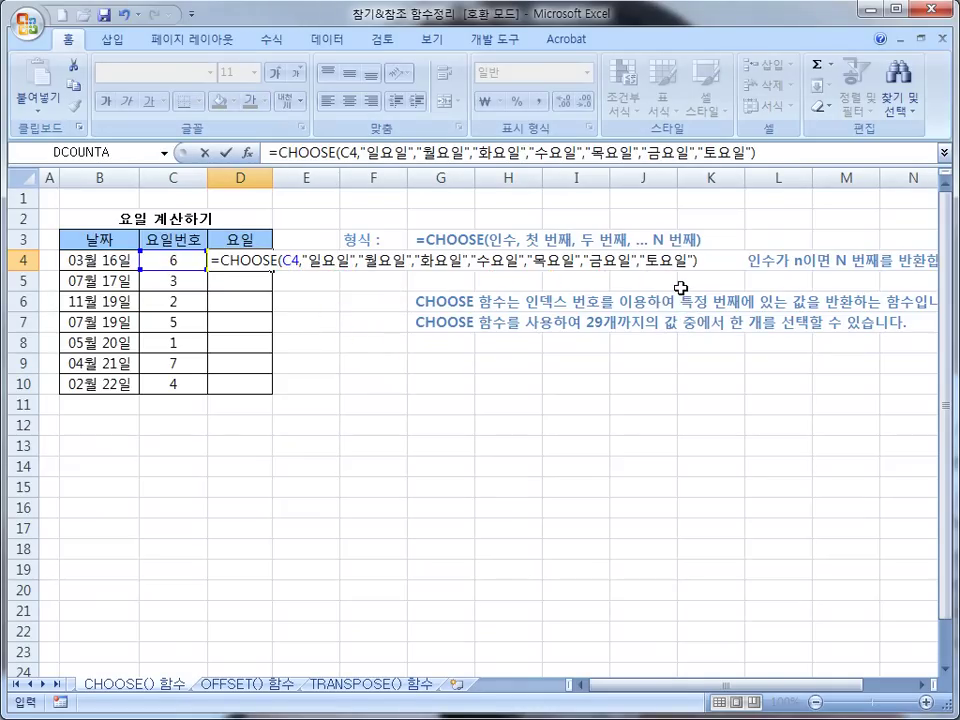
Commit the CHOOSE formula in D4 and select that cell again to review it
key(Return)
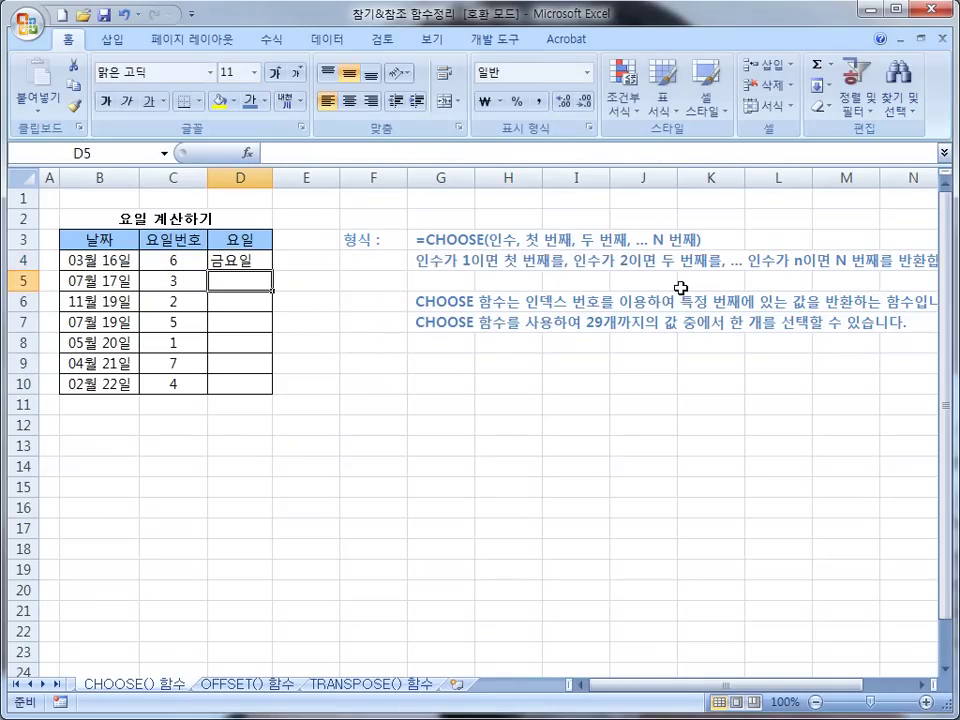
click(245, 262)
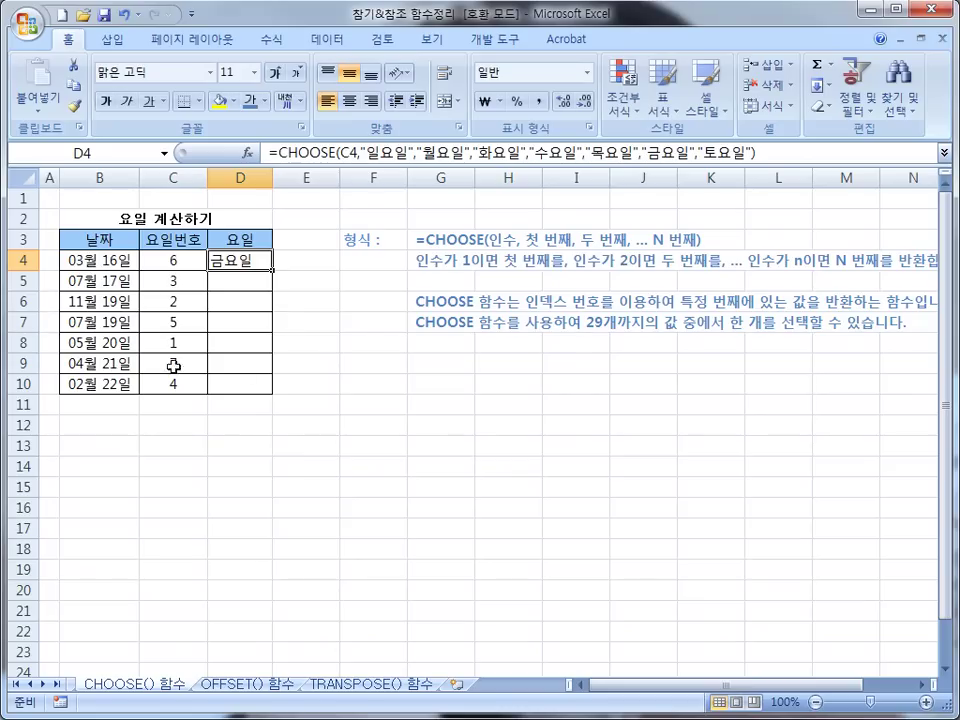
Start a CHOOSE formula in cell D8, on the 05월 20일 row
click(227, 343)
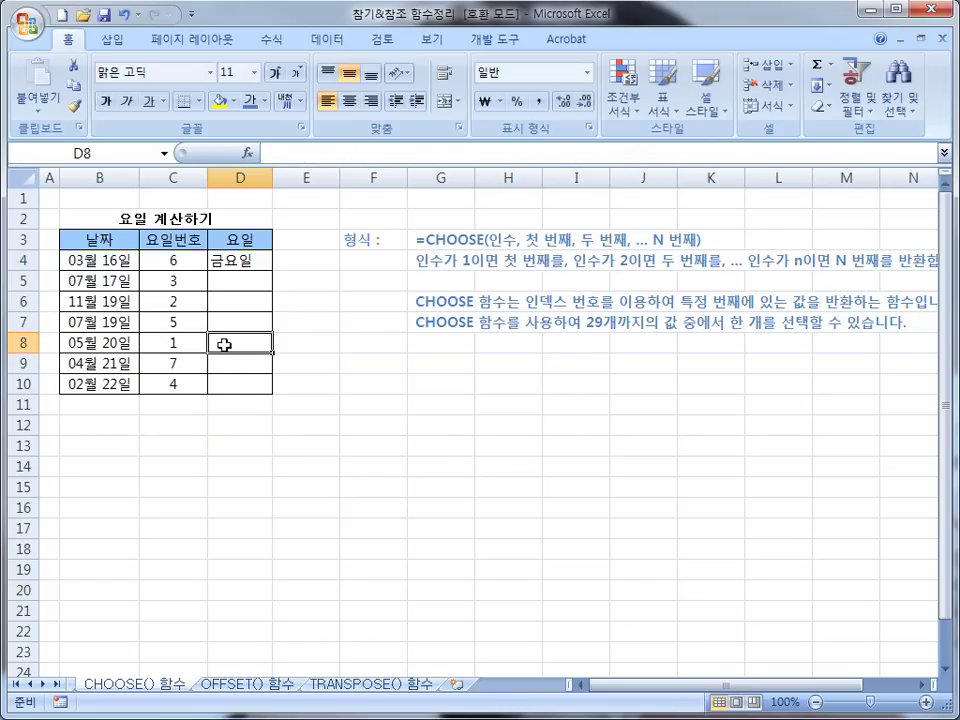
text(WCH)
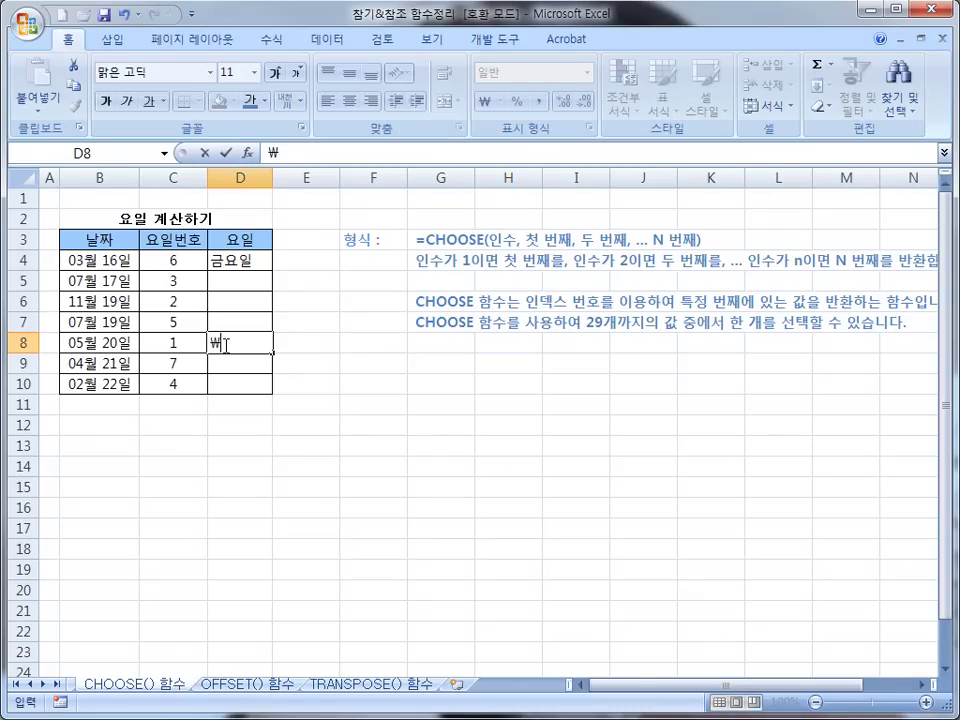
key(BackSpace)
key(BackSpace)
key(BackSpace)
text(=XH)
key(BackSpace)
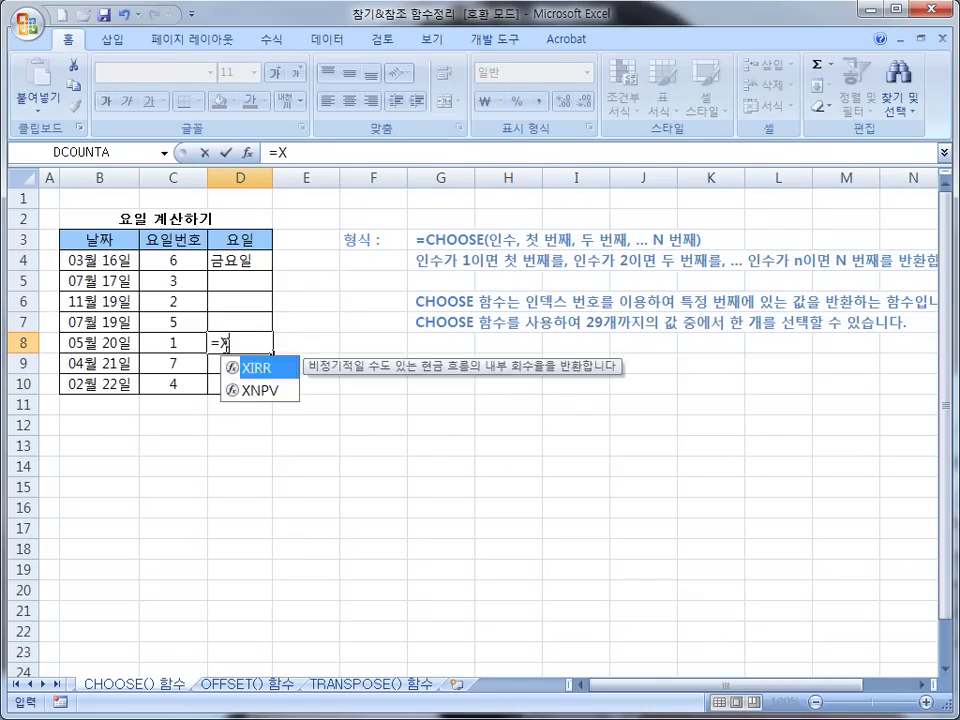
key(BackSpace)
text(조)
key(BackSpace)
key(BackSpace)
text(CHOOOSE)
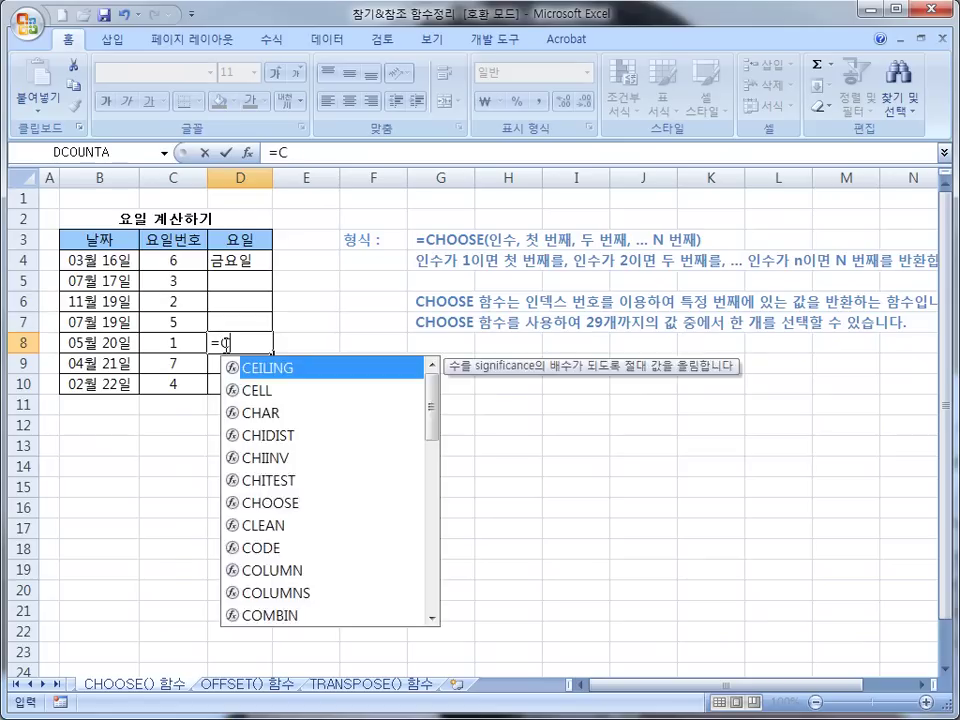
key(BackSpace)
key(BackSpace)
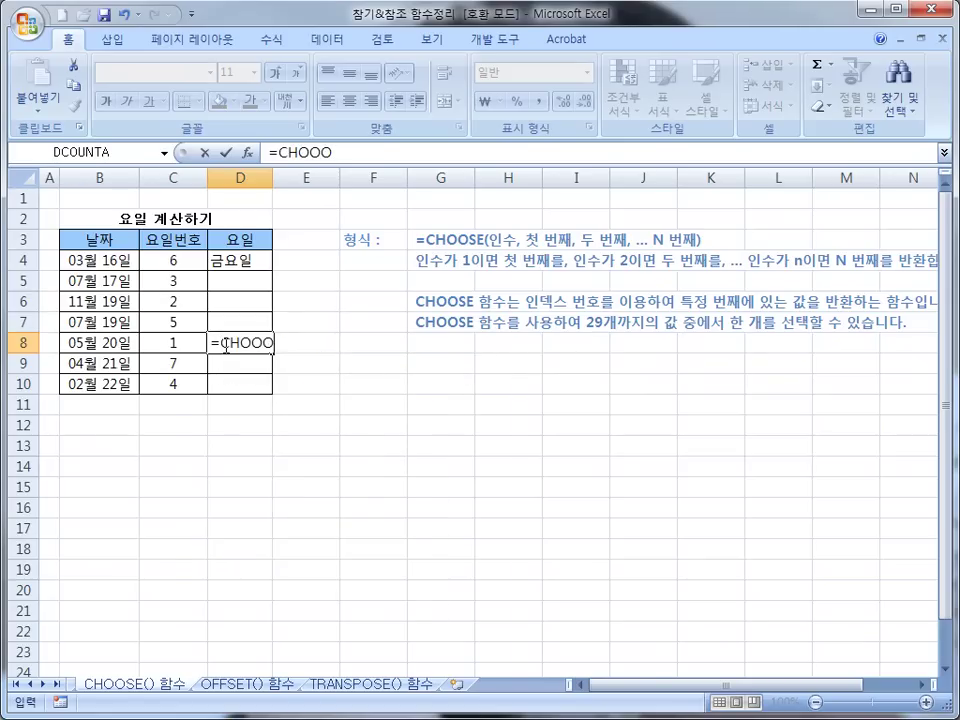
text(SE()
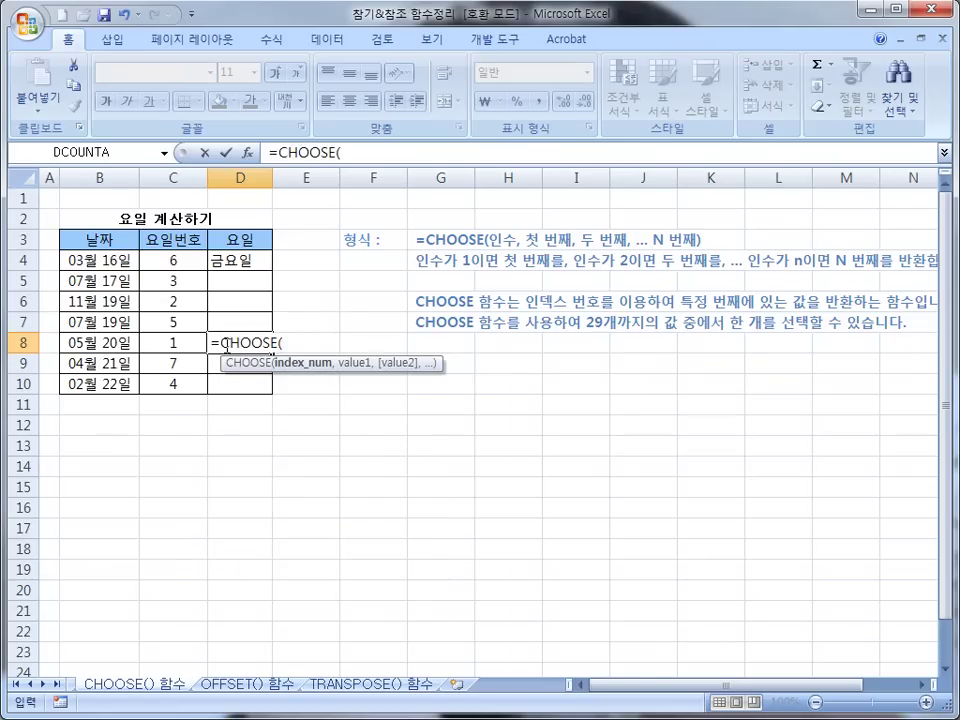
Complete the D8 CHOOSE formula with C8 as index and values "일요일","월요일","화요일","수요일","목요일","금요일","토요일", and commit it
click(170, 344)
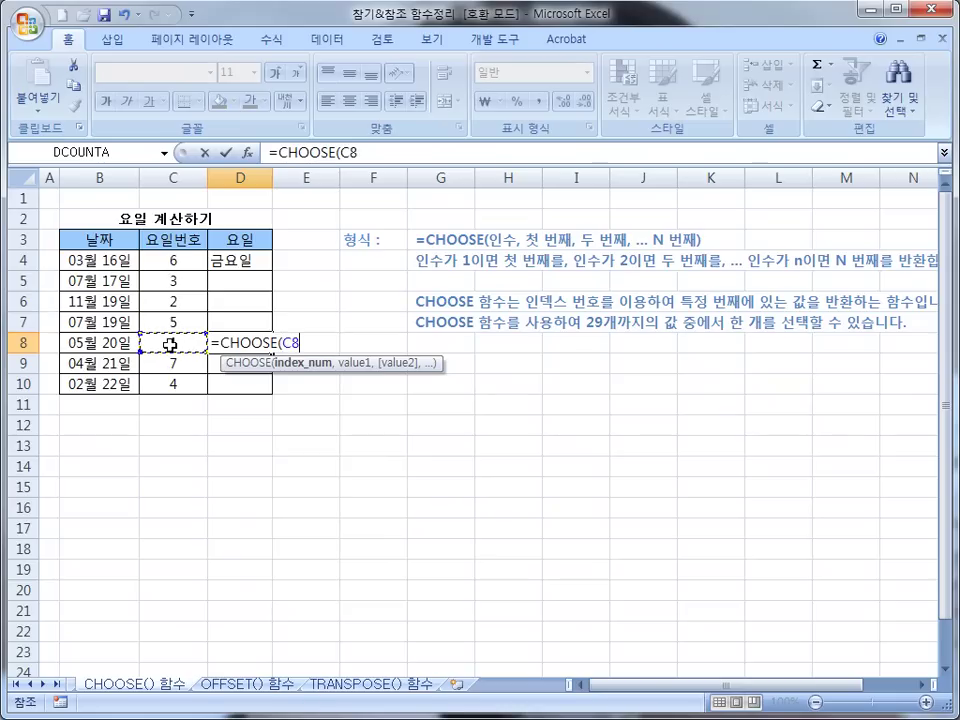
text(,")
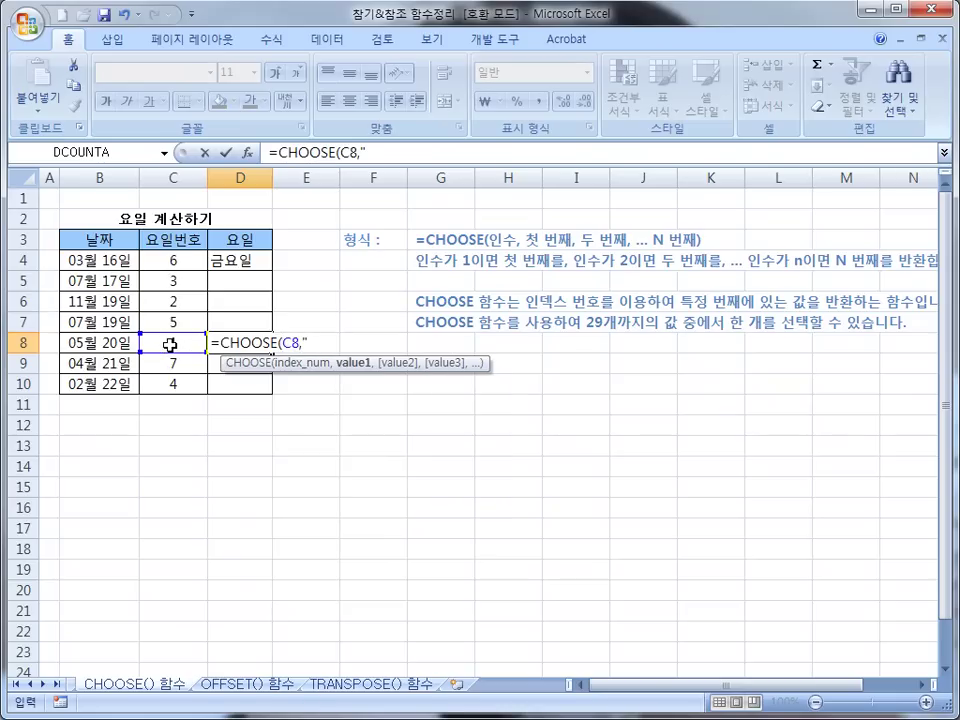
text(일요일","우)
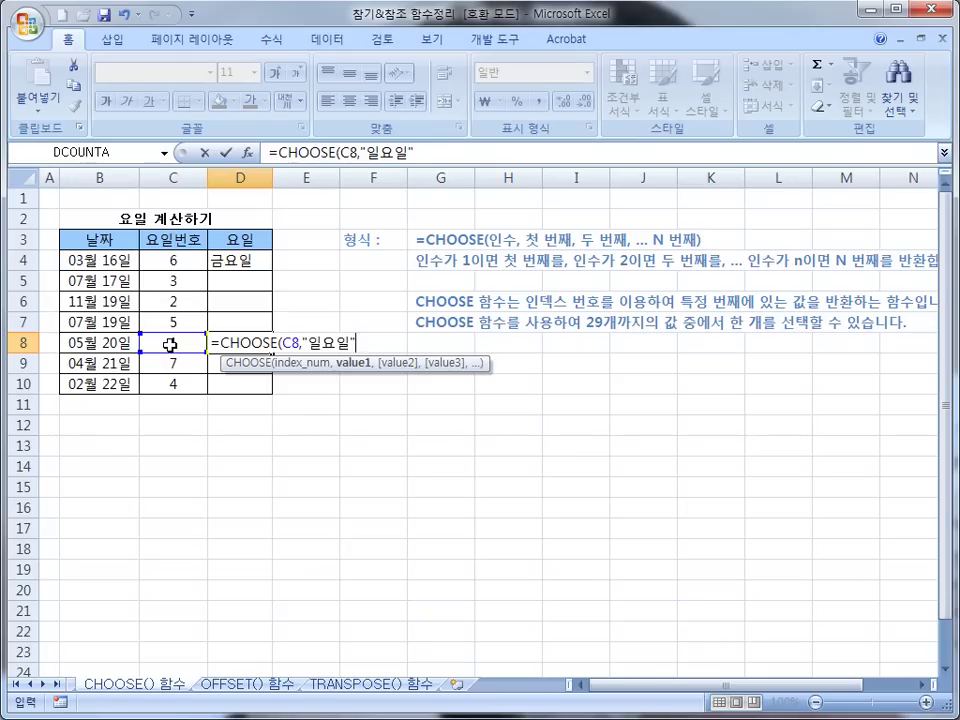
text(요일","월요)
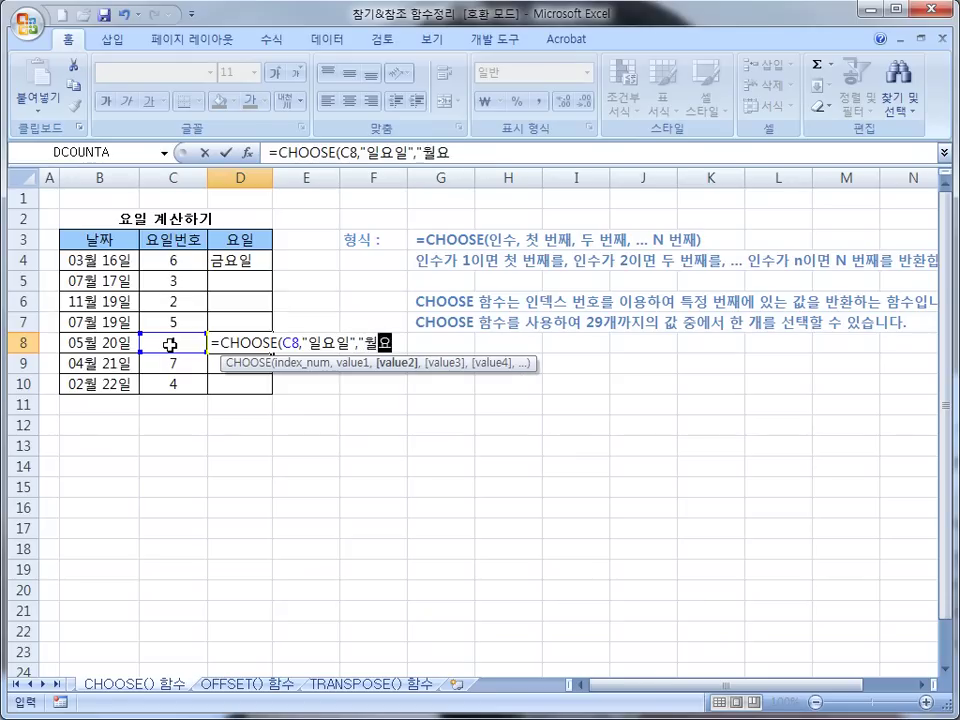
text(일",")
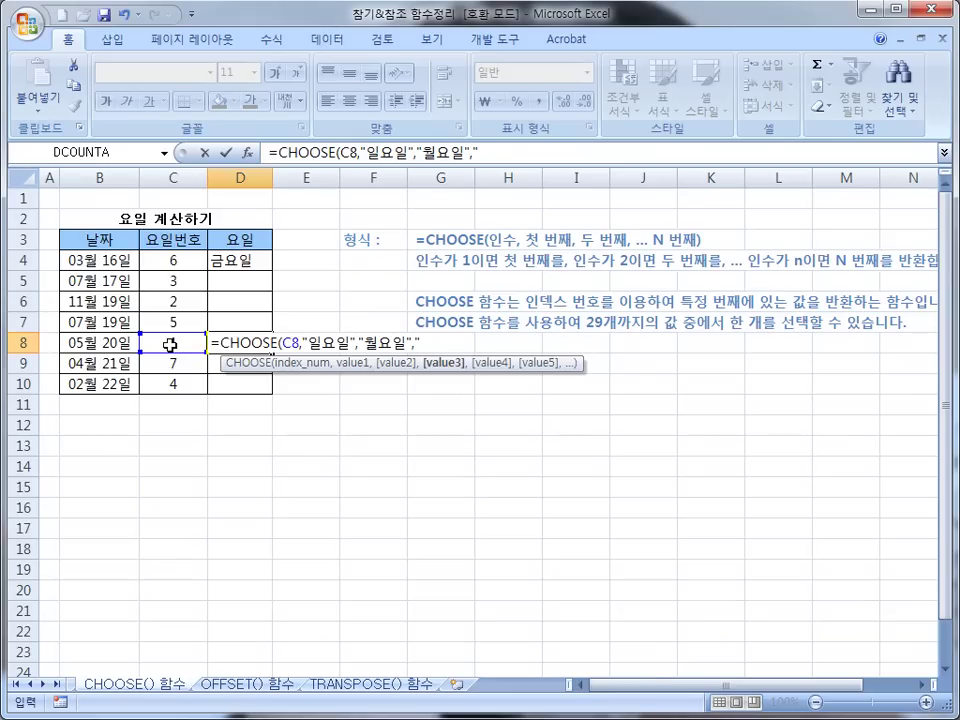
text(화요일","수요)
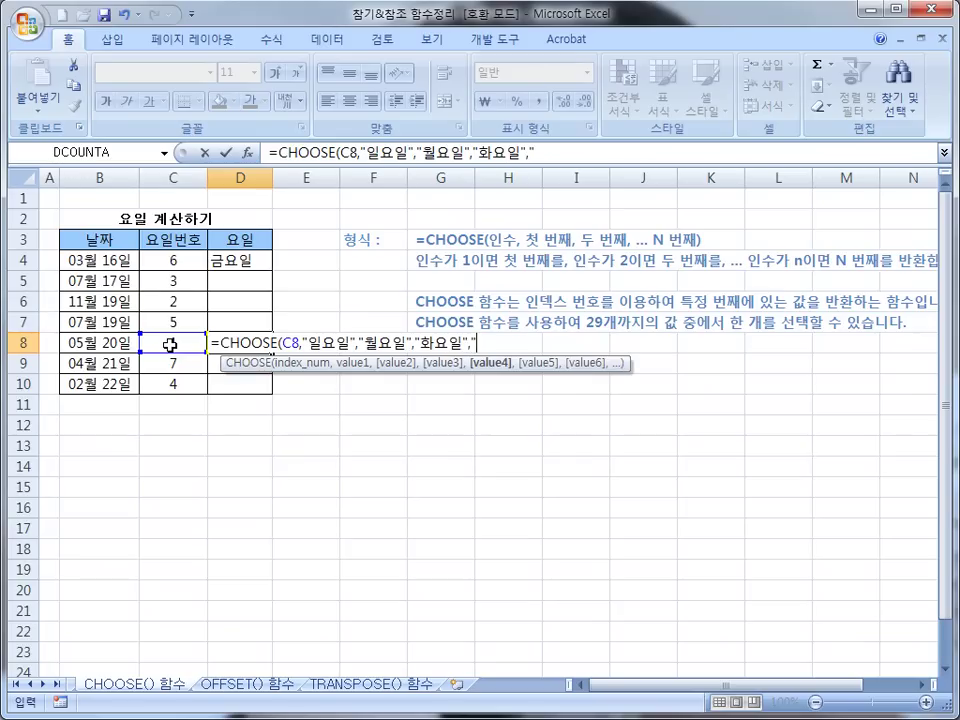
text(일",")
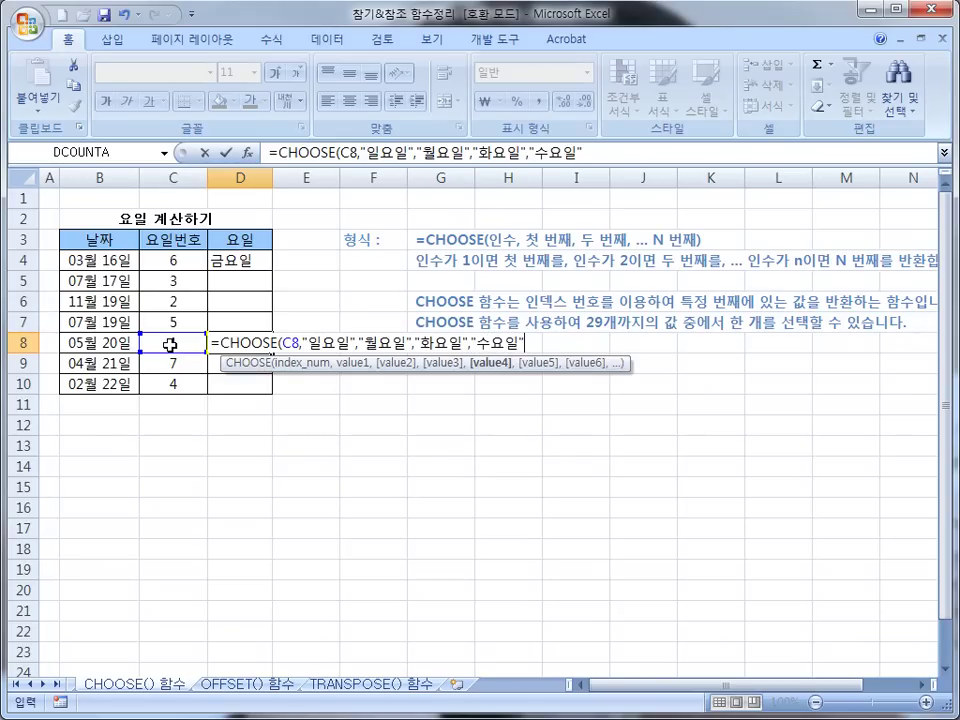
text(목요일")
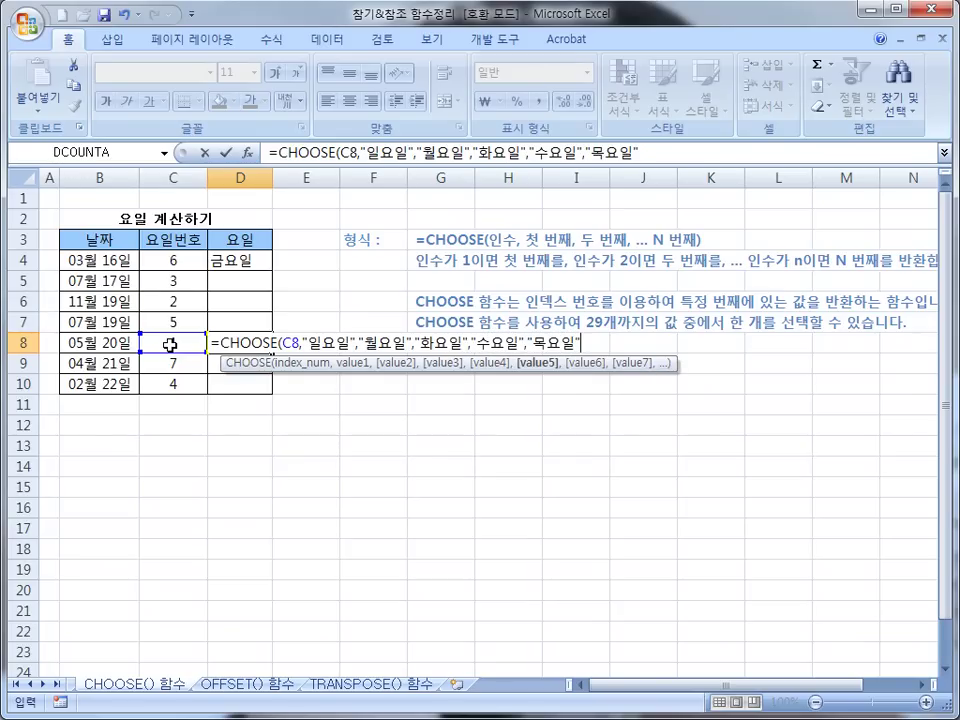
text(,"금용)
text(일",)
text("토요일)
text("))
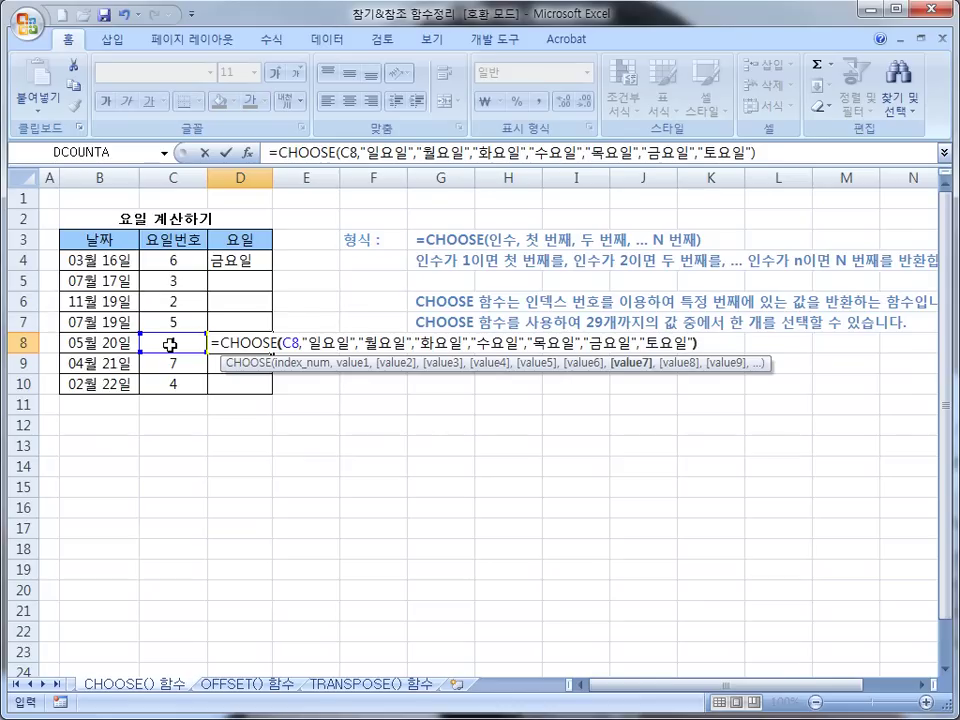
key(Return)
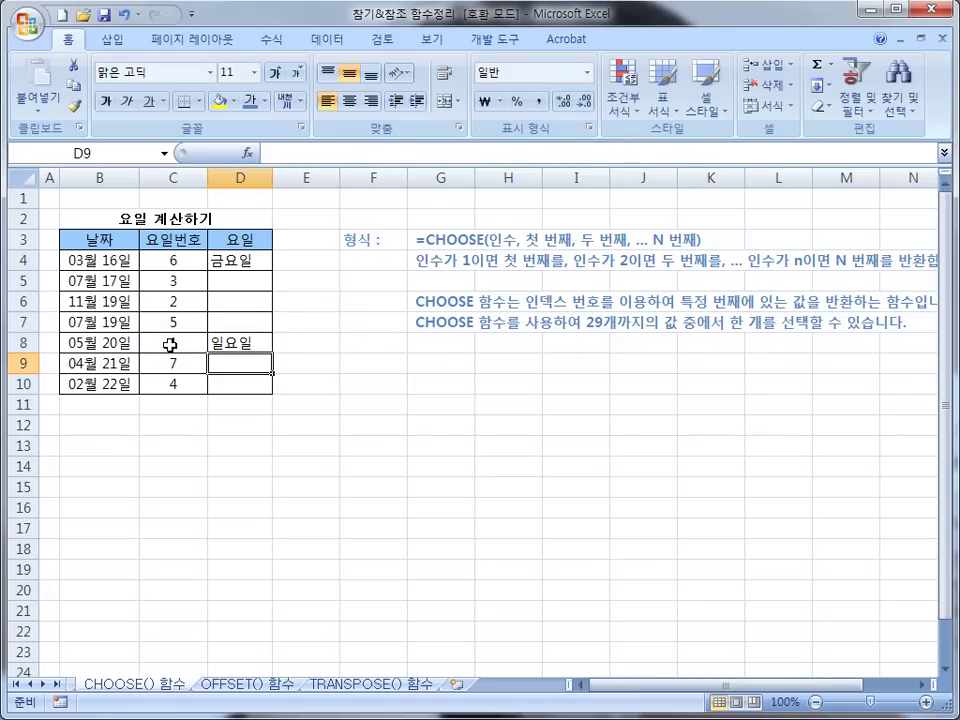
Switch to the OFFSET() 함수 sheet and read the notes on the OFFSET syntax and its arguments
click(242, 321)
click(243, 280)
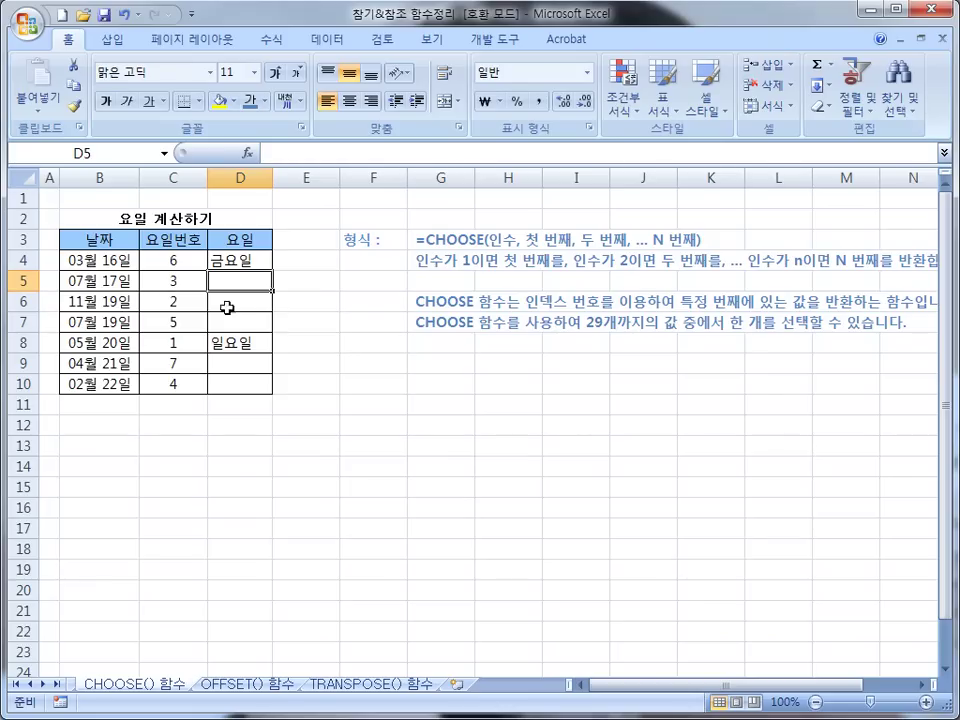
click(238, 686)
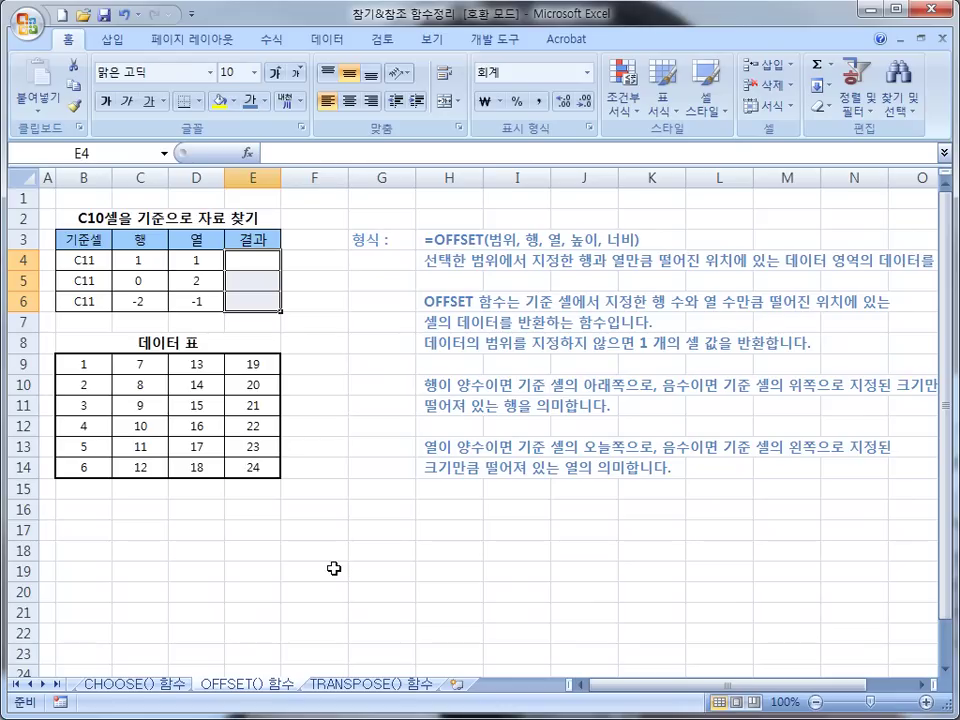
drag(611, 689, 643, 684)
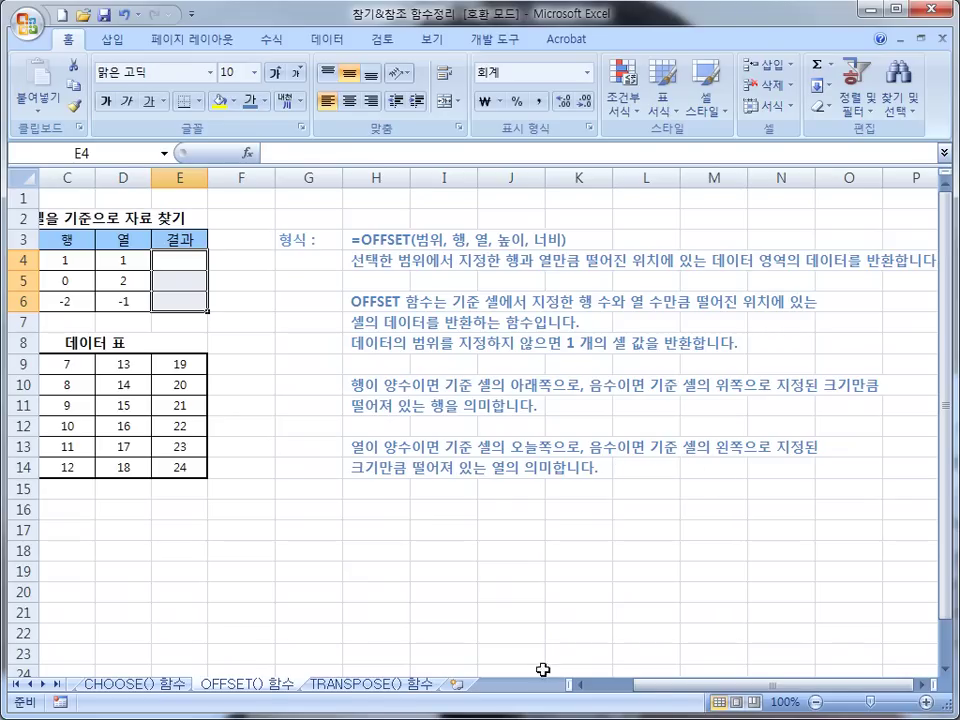
drag(643, 684, 570, 684)
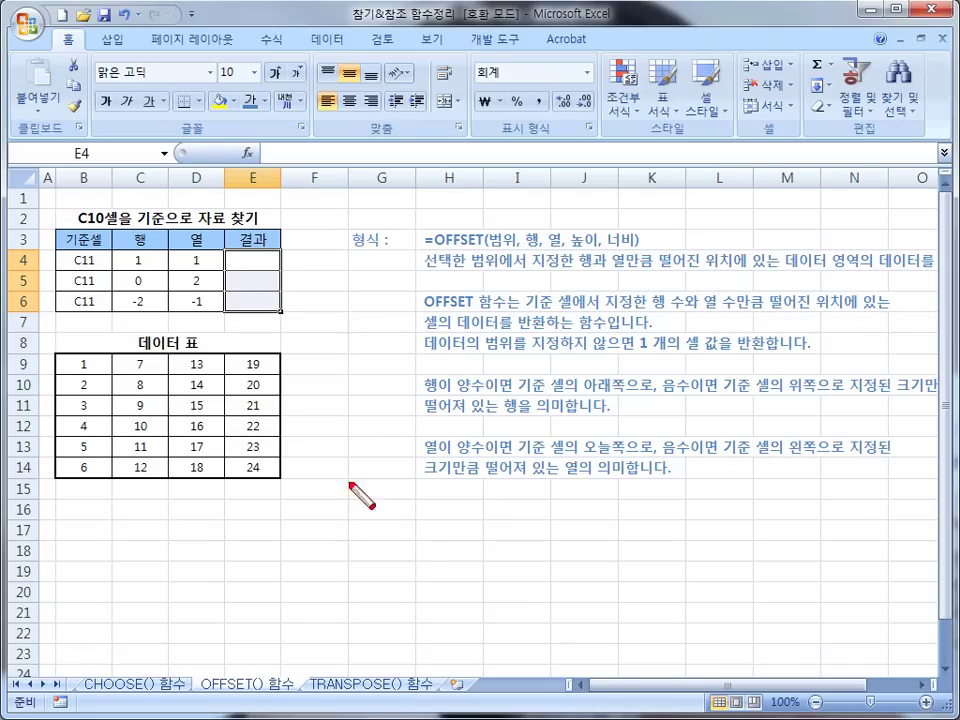
Locate base cell C11 in the 데이터 표 table and trace the offset given by the row and column values in C4 and D4
mouse_move(86, 256)
mouse_down()
mouse_move(76, 254)
mouse_move(94, 266)
mouse_up()
drag(142, 180, 150, 398)
mouse_move(48, 409)
mouse_down()
mouse_move(128, 410)
mouse_move(133, 396)
mouse_move(148, 413)
mouse_up()
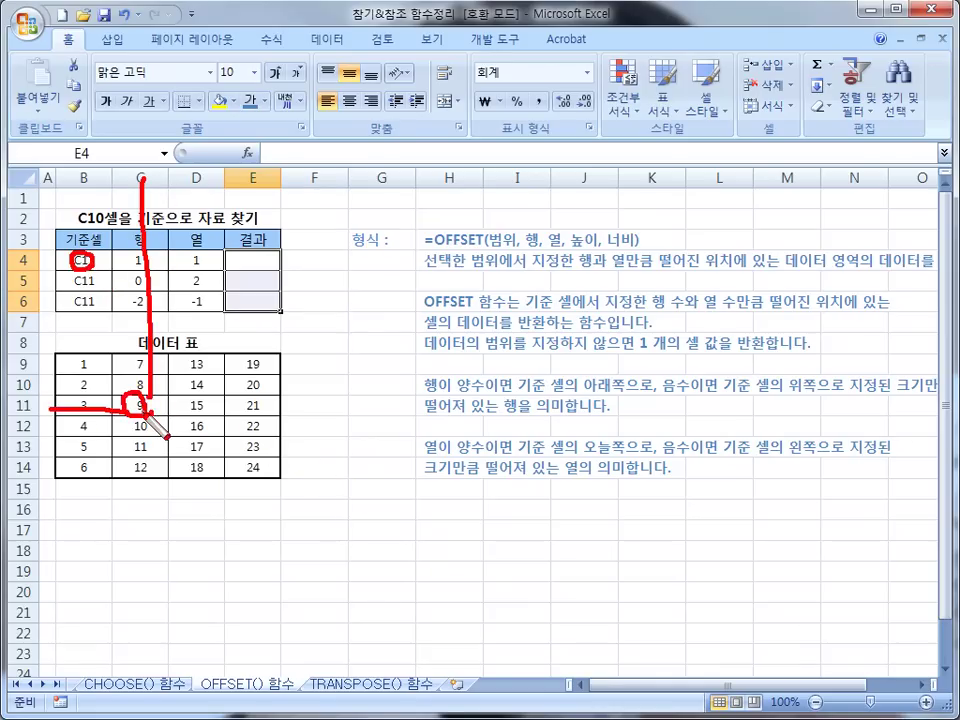
key(Escape)
click(139, 259)
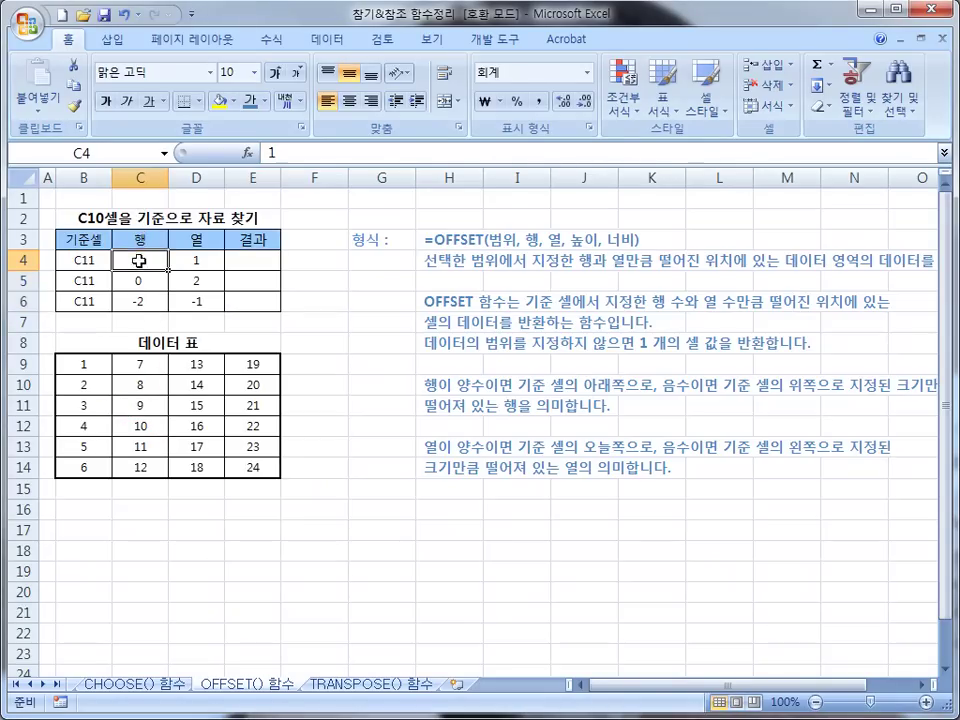
click(201, 259)
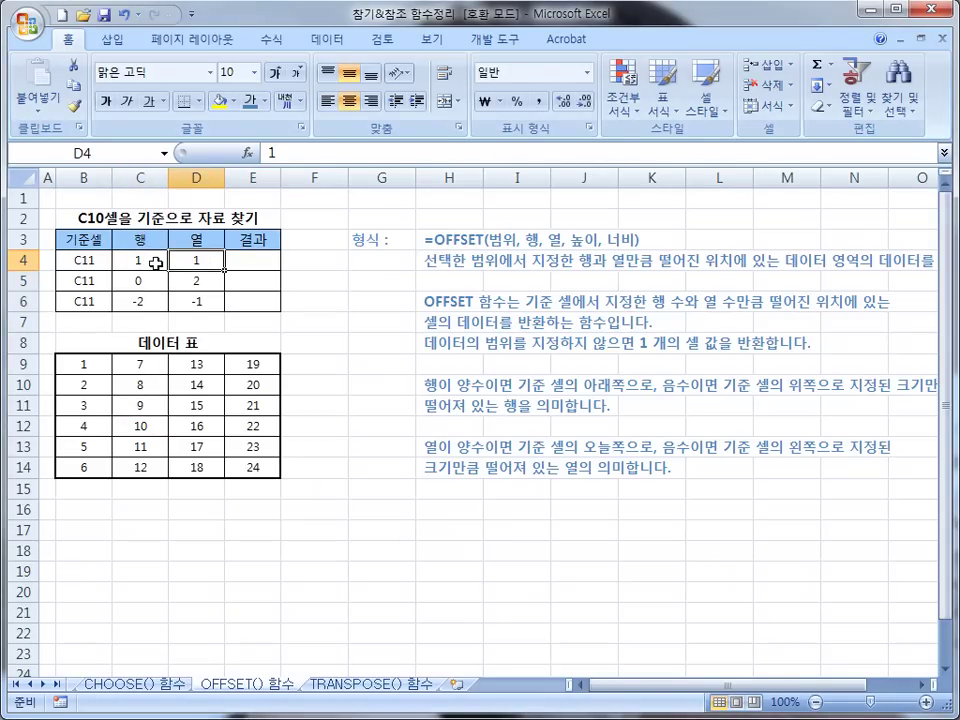
key(ctrl+shift+d)
mouse_move(150, 410)
mouse_down()
mouse_move(134, 411)
mouse_move(149, 411)
mouse_move(142, 437)
mouse_up()
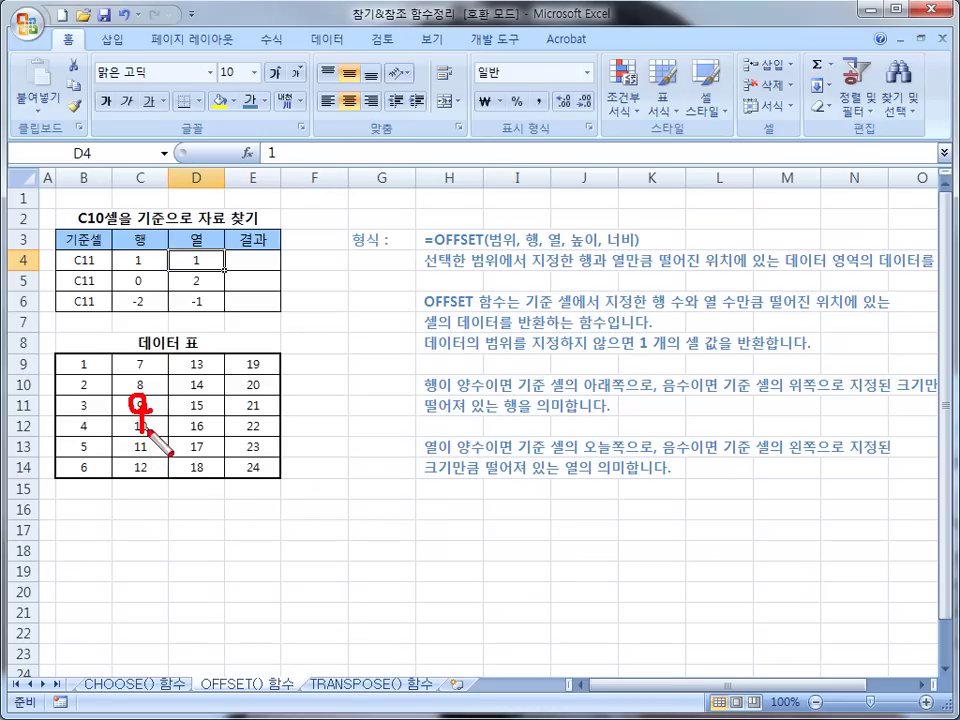
mouse_move(142, 430)
mouse_down()
mouse_move(189, 428)
mouse_move(200, 438)
mouse_move(205, 424)
mouse_move(190, 420)
mouse_up()
mouse_move(250, 256)
mouse_down()
mouse_move(251, 270)
mouse_move(265, 271)
mouse_move(264, 259)
mouse_up()
key(Escape)
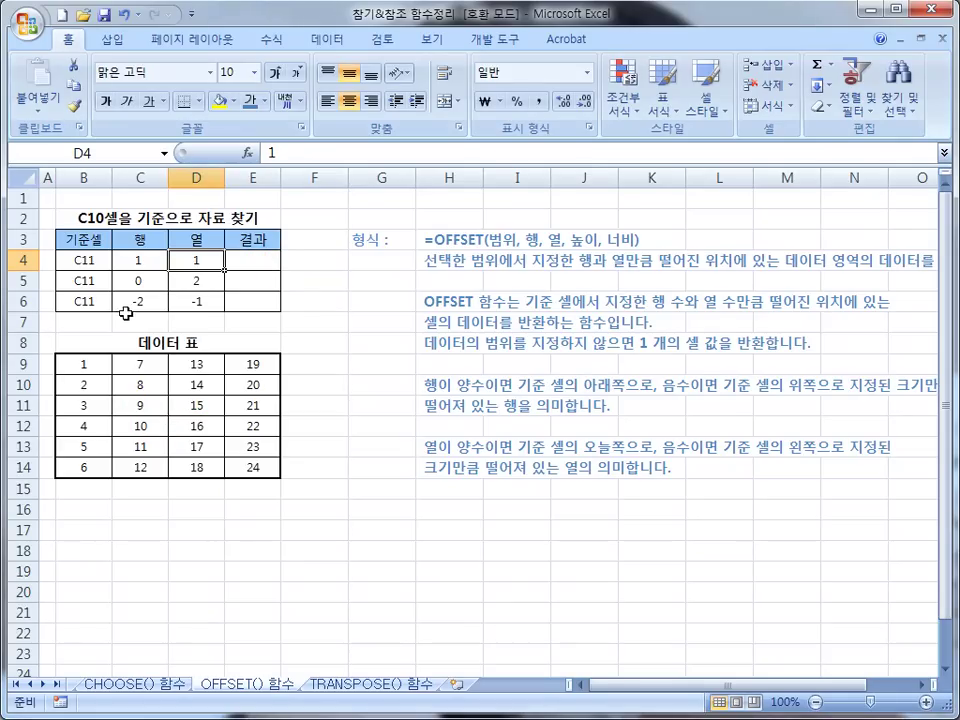
click(244, 260)
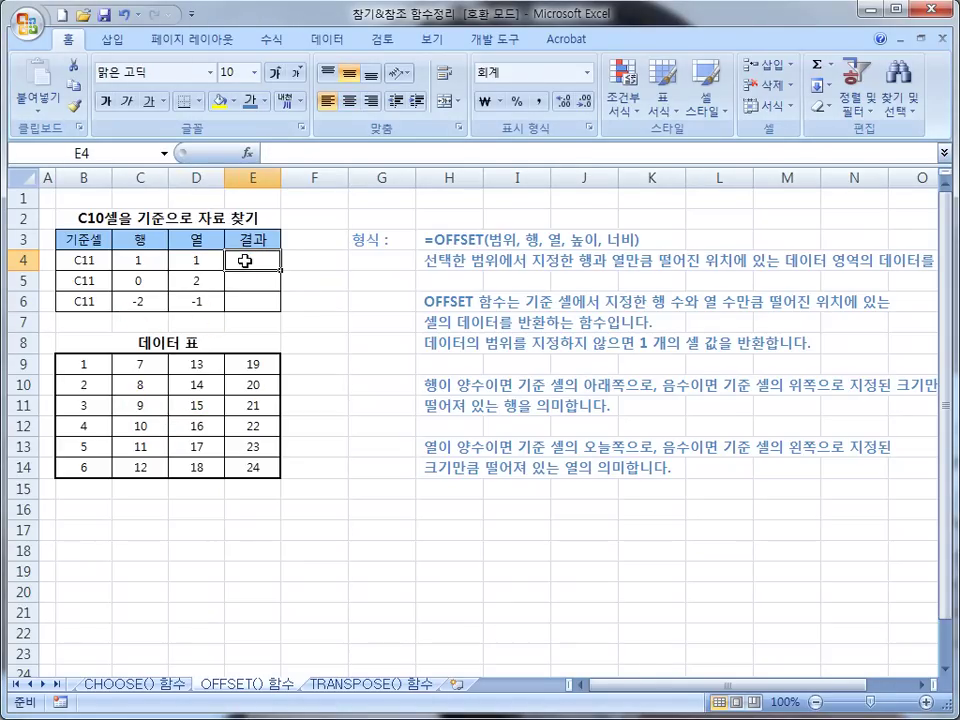
text(=)
key(ctrl+f)
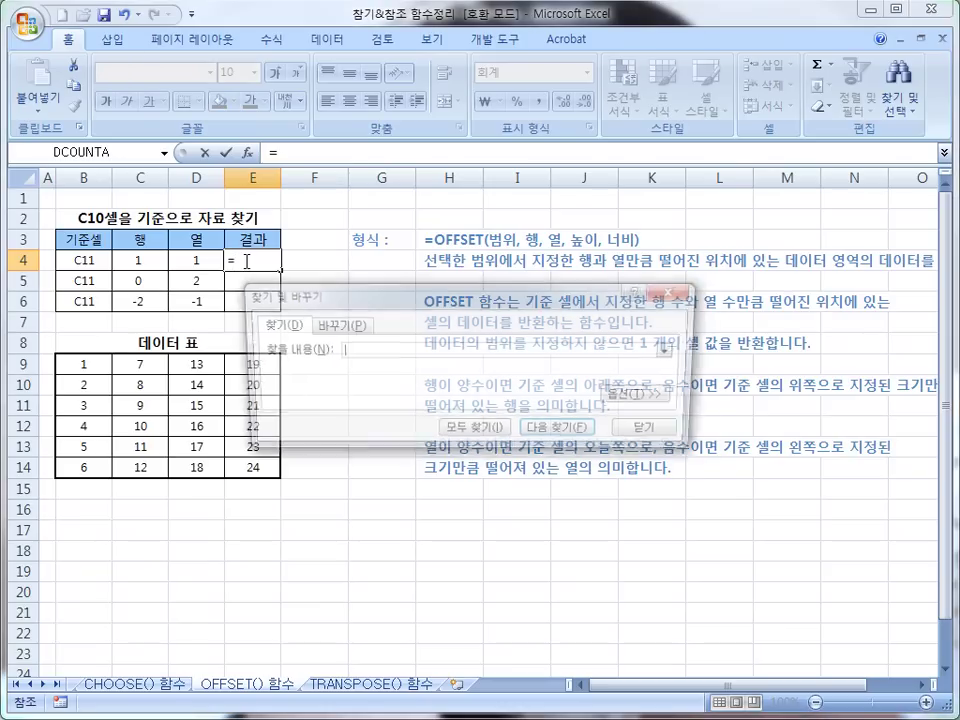
click(624, 436)
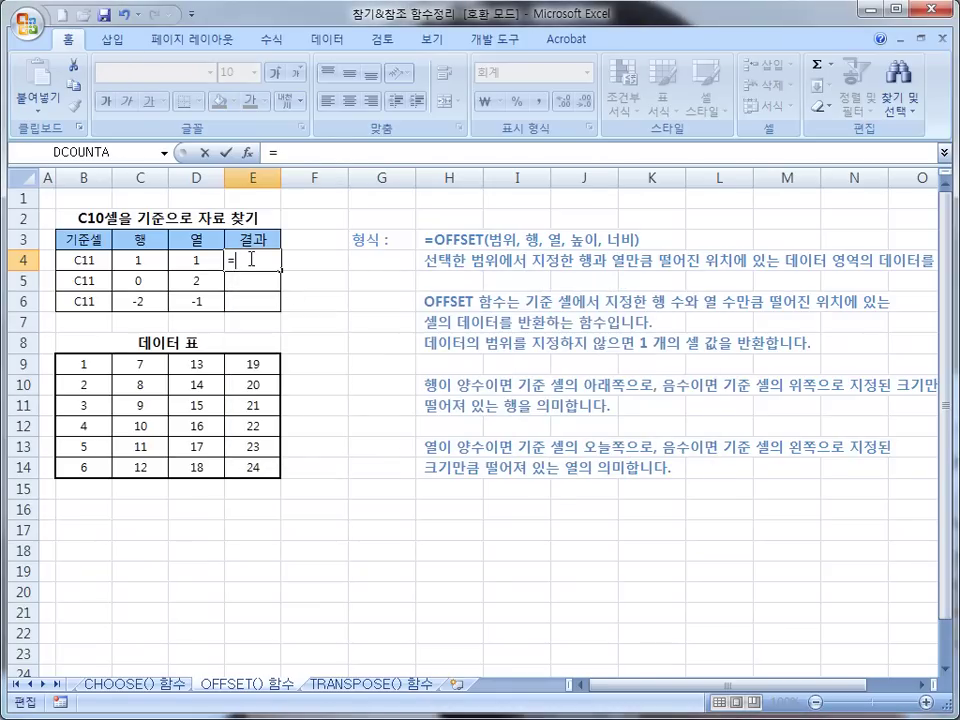
key(ctrl+f)
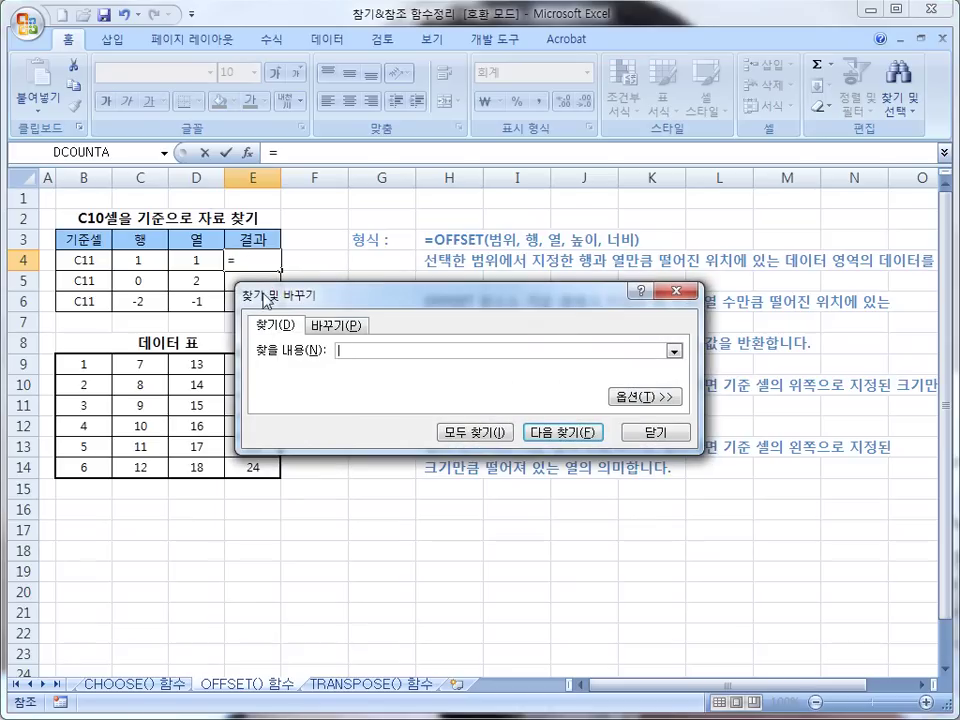
click(640, 432)
click(382, 363)
text(,)
click(255, 300)
click(276, 262)
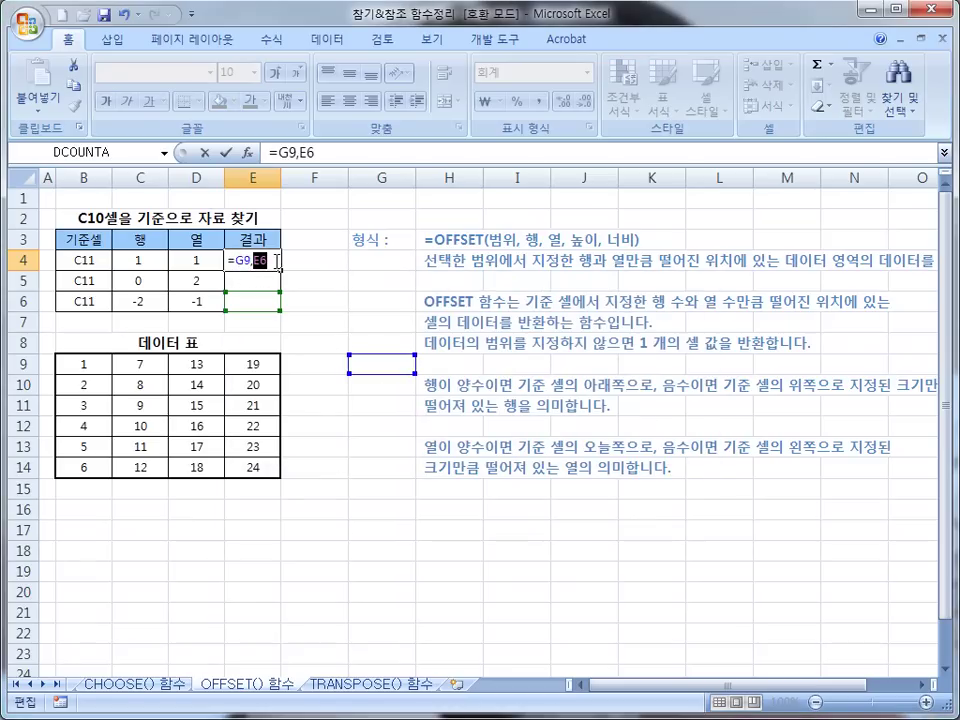
click(300, 447)
text(,)
click(305, 467)
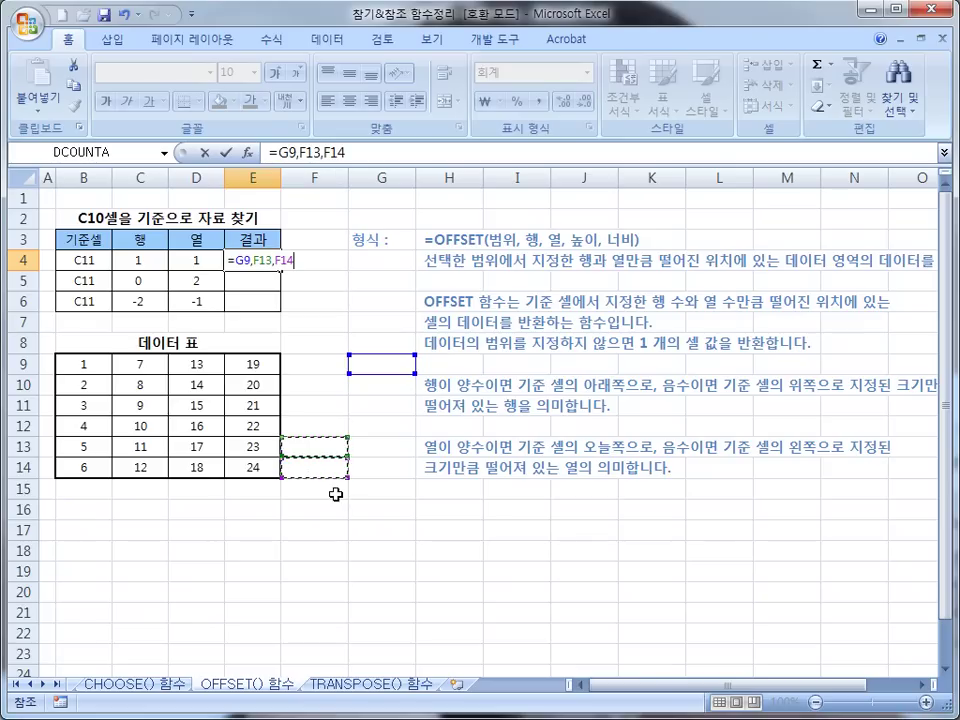
text(+)
click(318, 508)
text(,)
click(321, 508)
ctrl+click(292, 426)
ctrl+click(288, 387)
ctrl+click(287, 382)
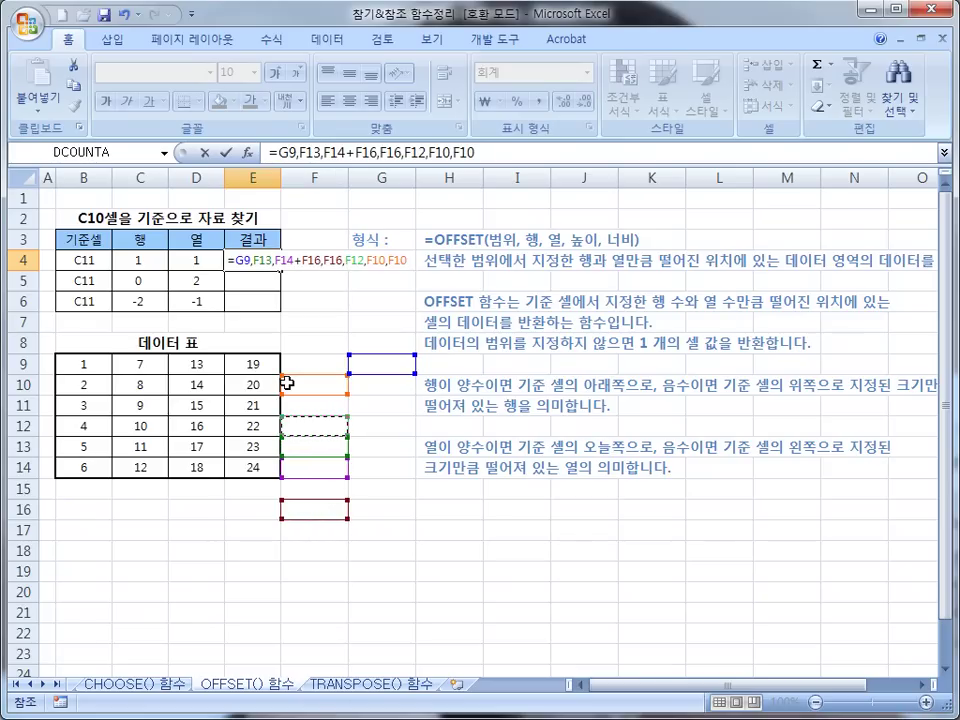
drag(346, 400, 358, 402)
ctrl+click(366, 366)
ctrl+click(360, 342)
ctrl+click(312, 297)
drag(253, 261, 229, 260)
ctrl+click(261, 242)
ctrl+click(266, 239)
ctrl+click(297, 223)
ctrl+click(315, 297)
ctrl+click(311, 345)
ctrl+click(313, 384)
ctrl+click(382, 446)
ctrl+click(419, 551)
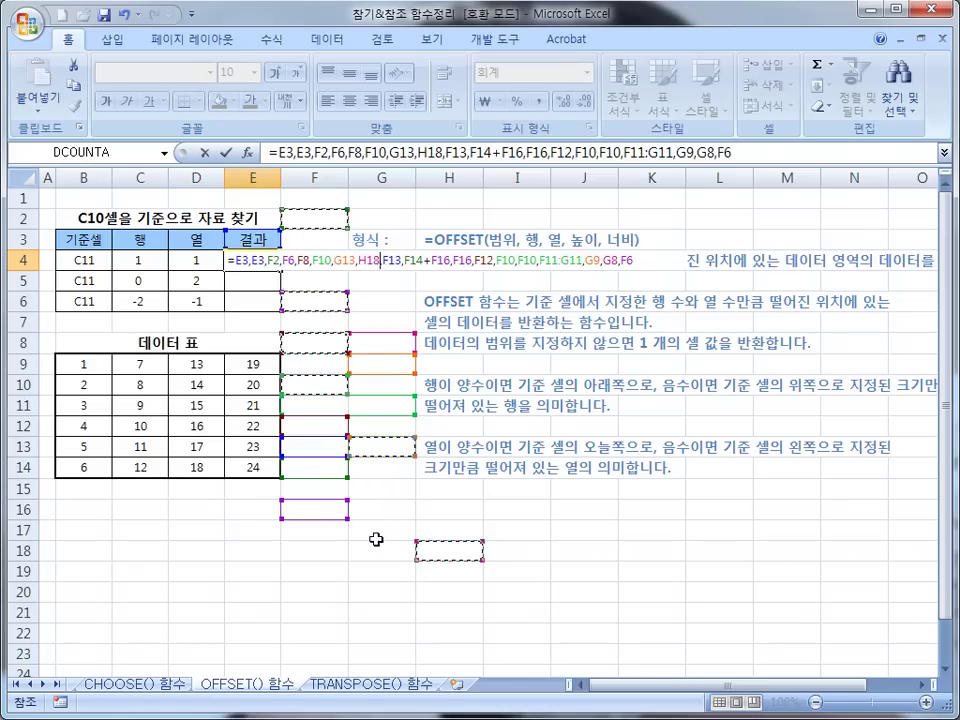
ctrl+click(377, 535)
key(ctrl+space)
ctrl+click(379, 510)
ctrl+click(382, 467)
ctrl+click(420, 404)
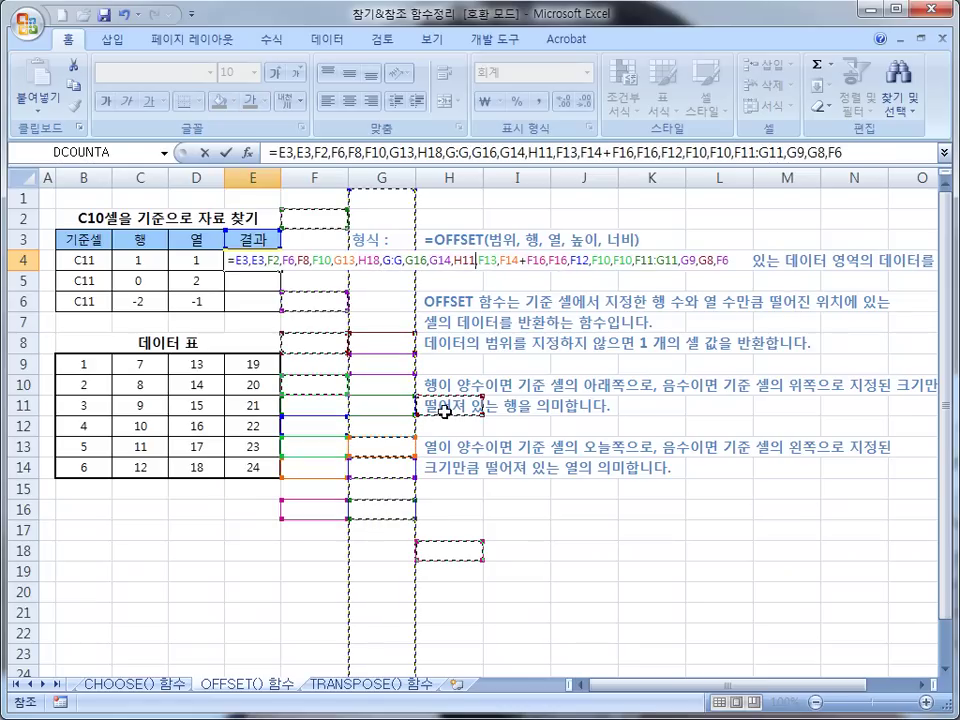
drag(515, 425, 515, 446)
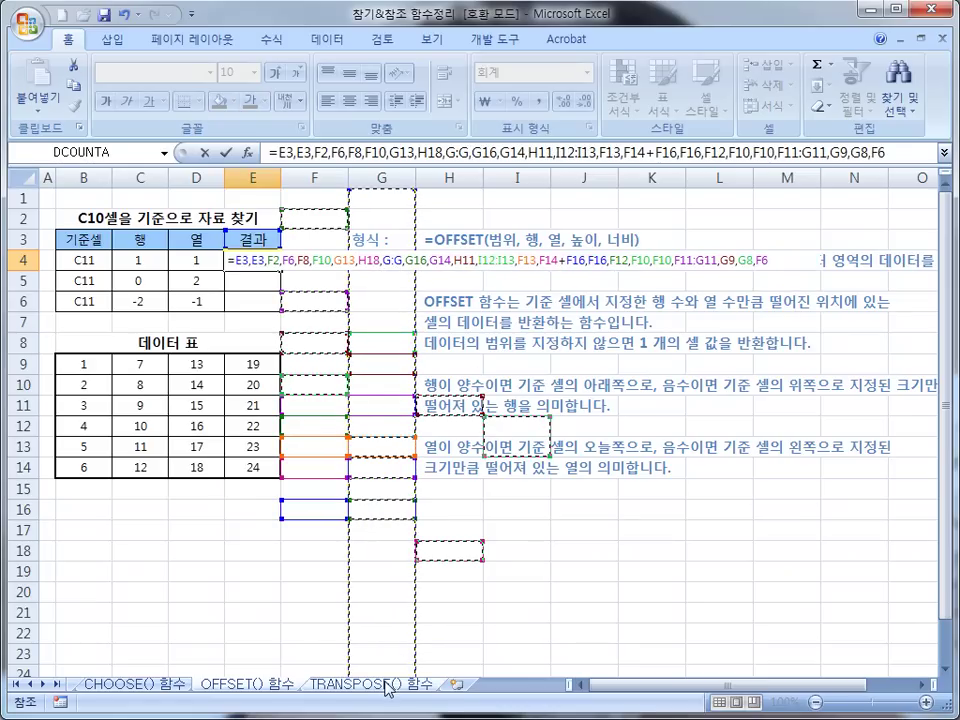
ctrl+click(476, 578)
text(+)
click(458, 607)
ctrl+click(380, 591)
ctrl+click(288, 571)
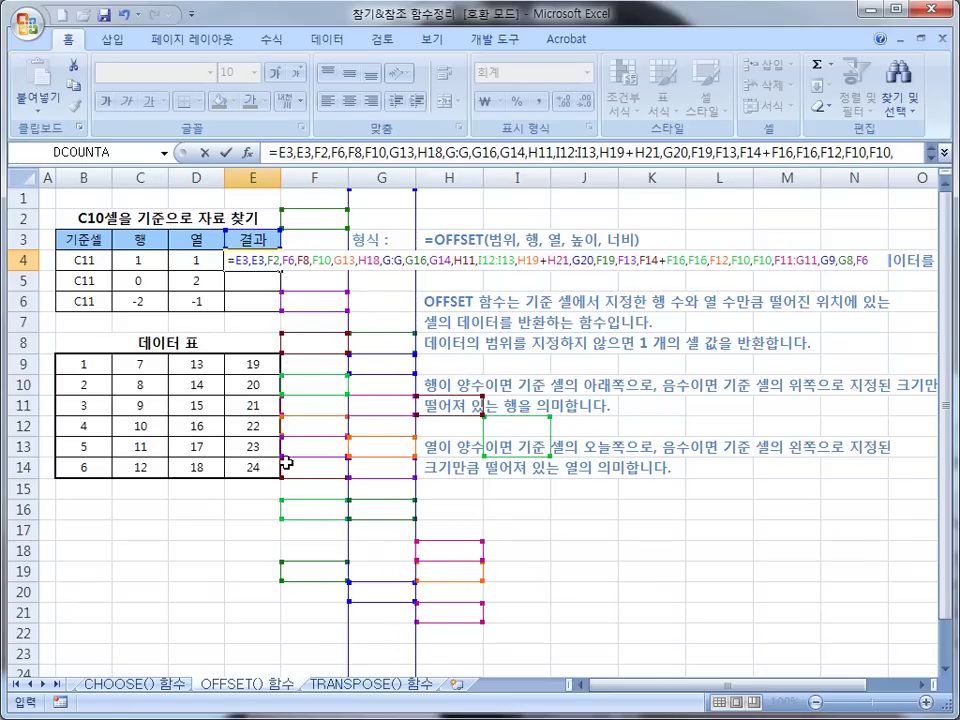
drag(246, 262, 806, 281)
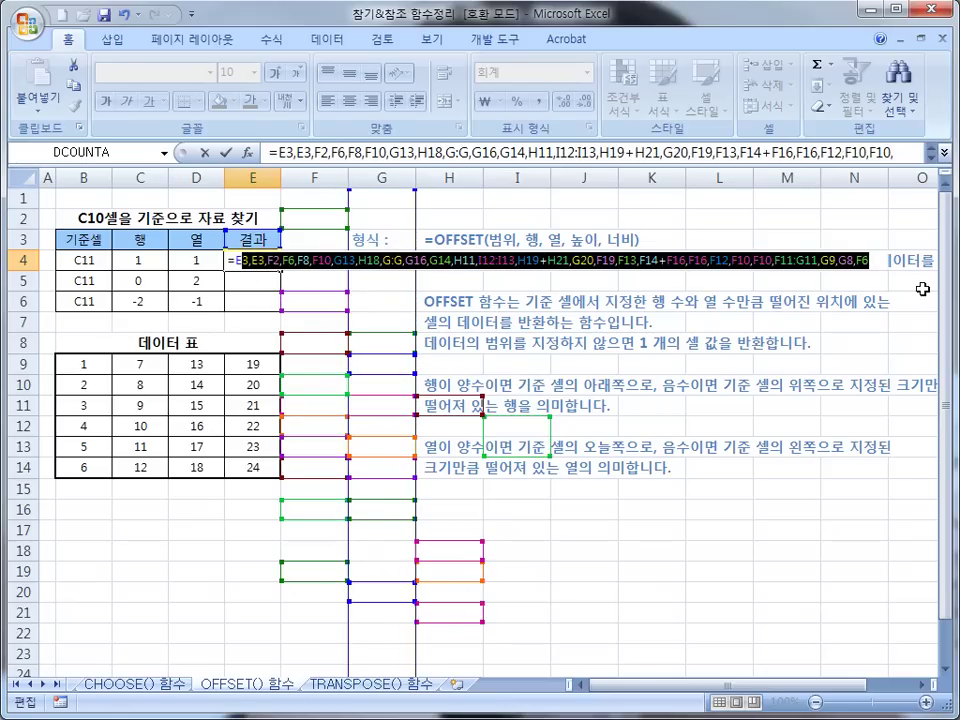
key(Delete)
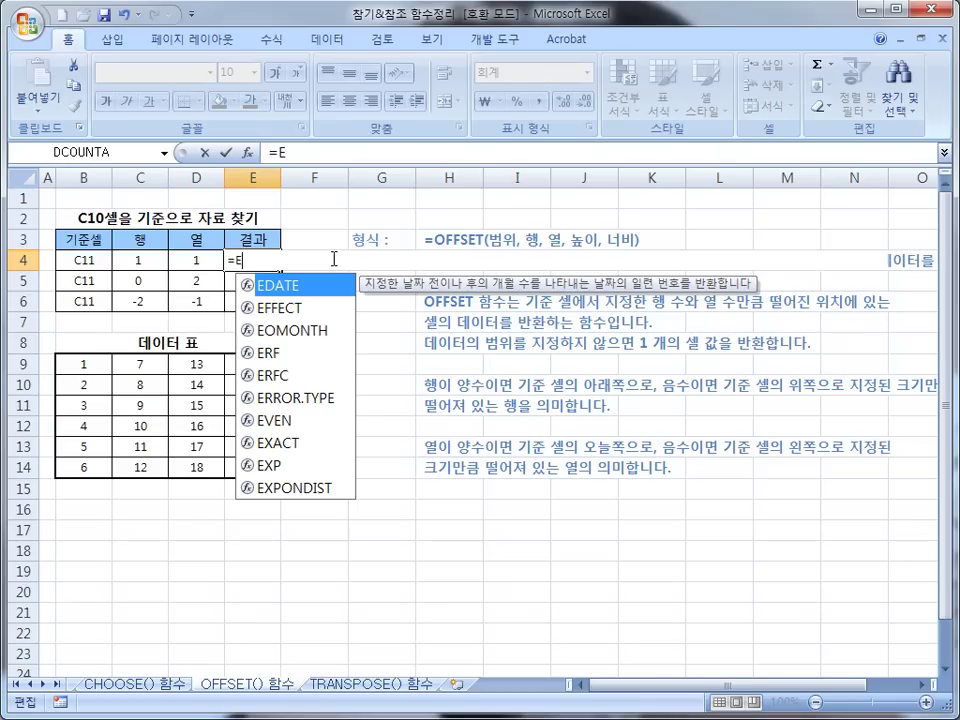
click(243, 258)
drag(231, 260, 265, 260)
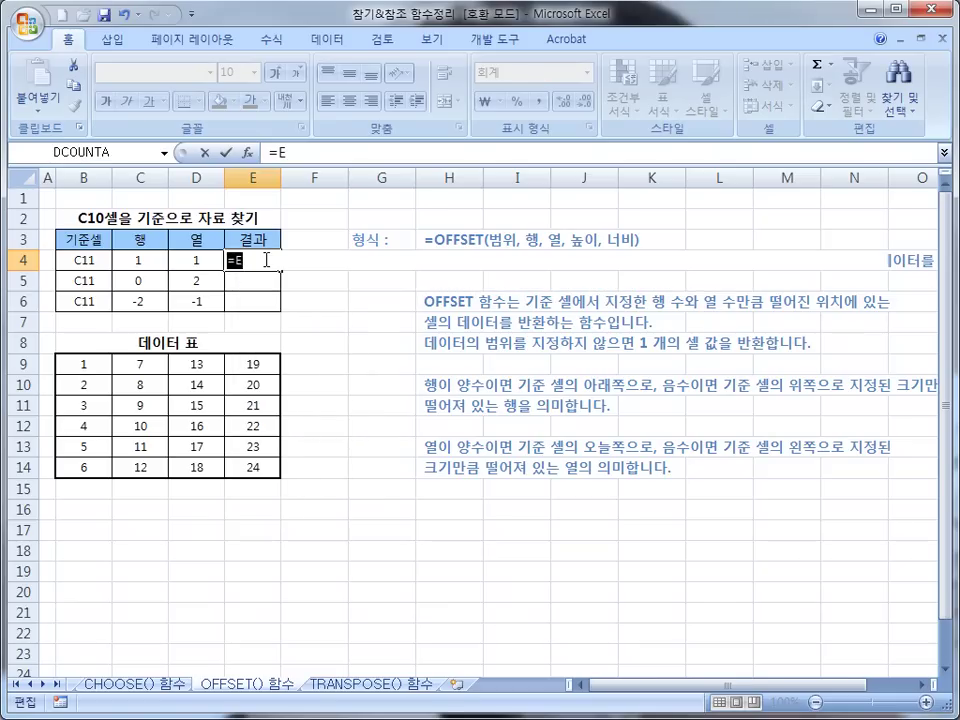
key(Escape)
click(253, 300)
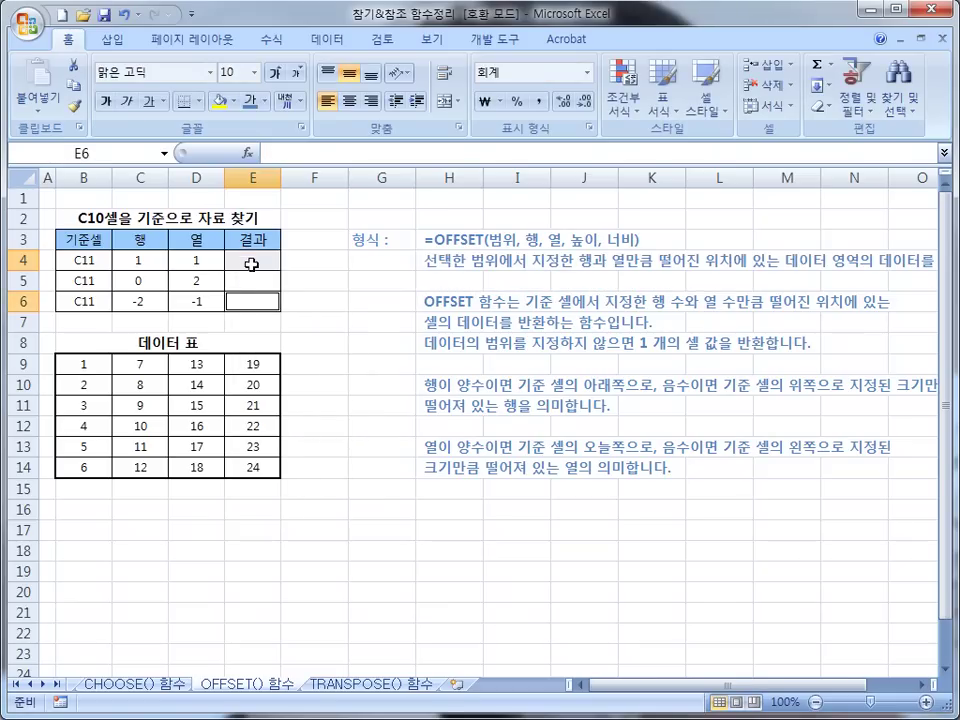
ctrl+click(250, 258)
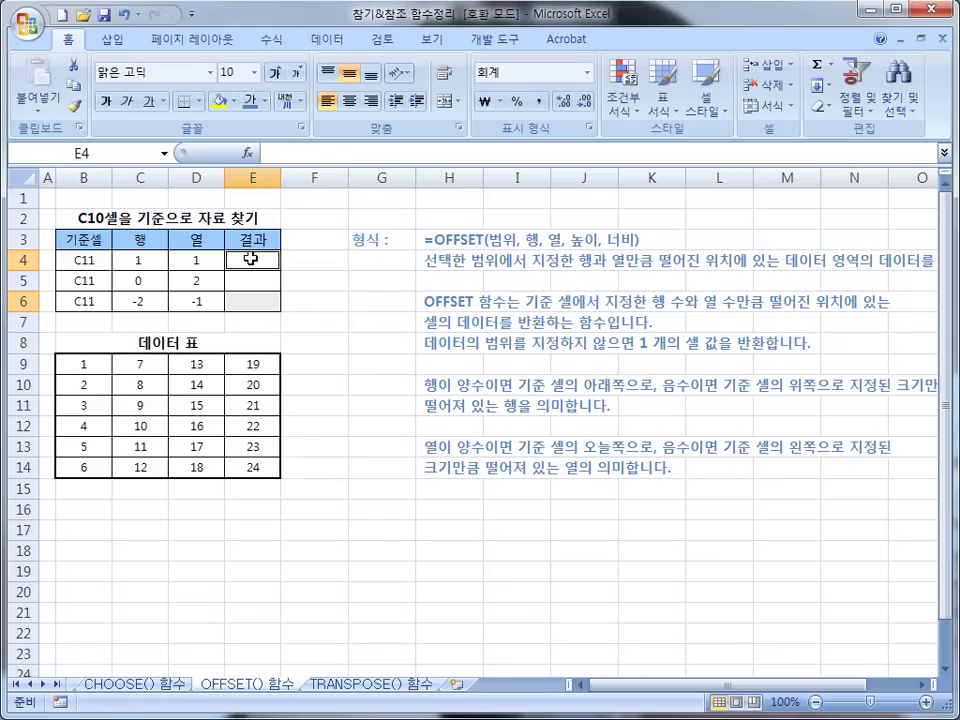
ctrl+click(231, 294)
ctrl+click(247, 267)
click(283, 359)
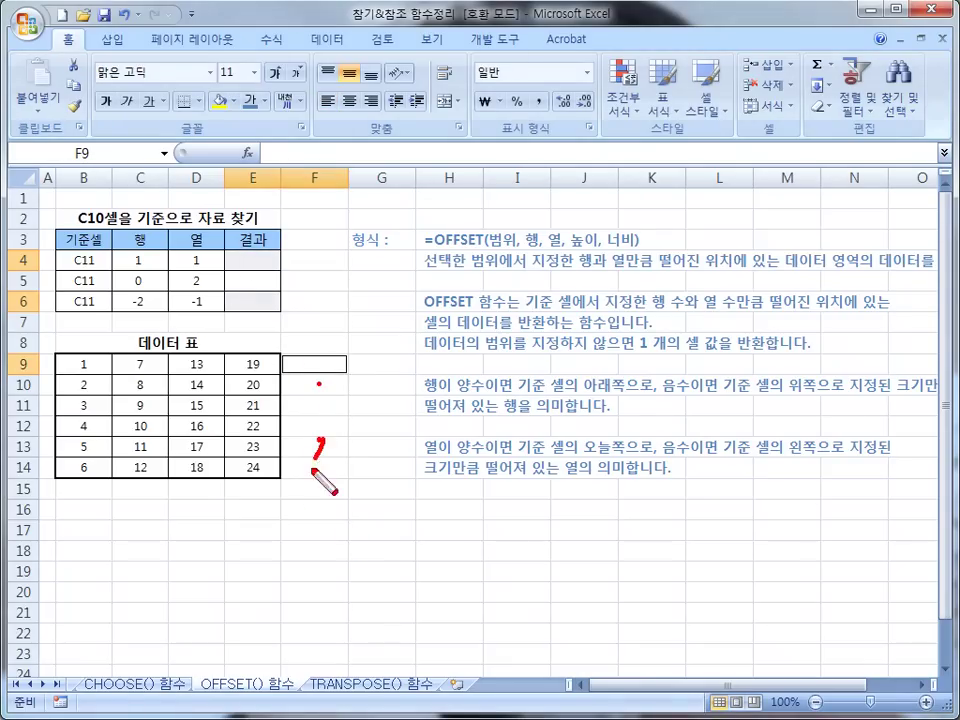
click(296, 367)
Enter =OFFSET(C11,C4,D4) in cell E4, the first row of the 결과 column
click(256, 259)
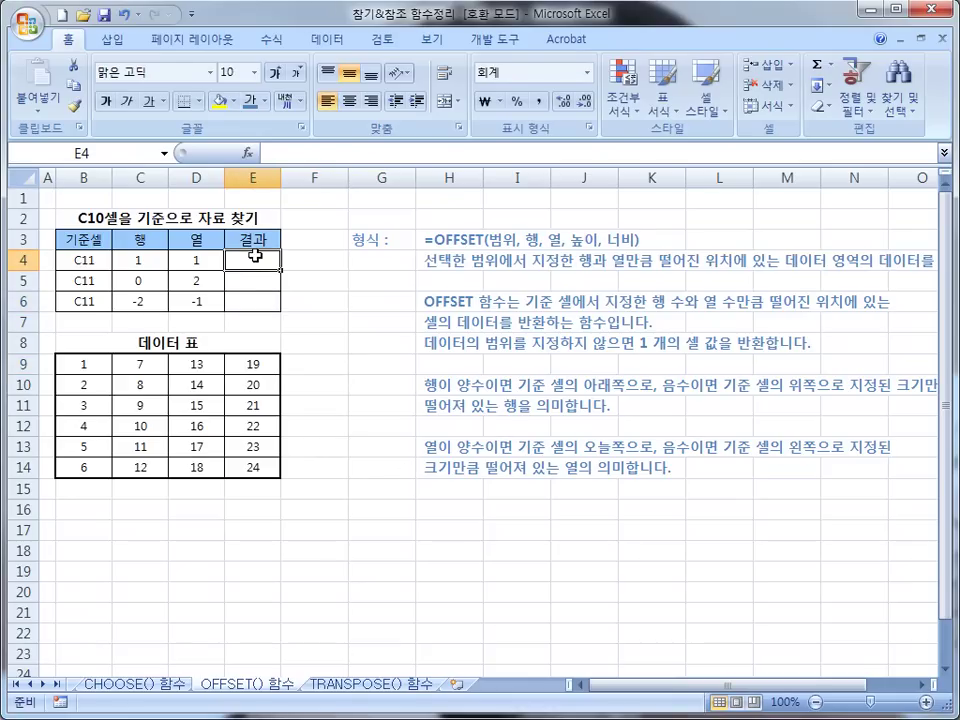
text(=)
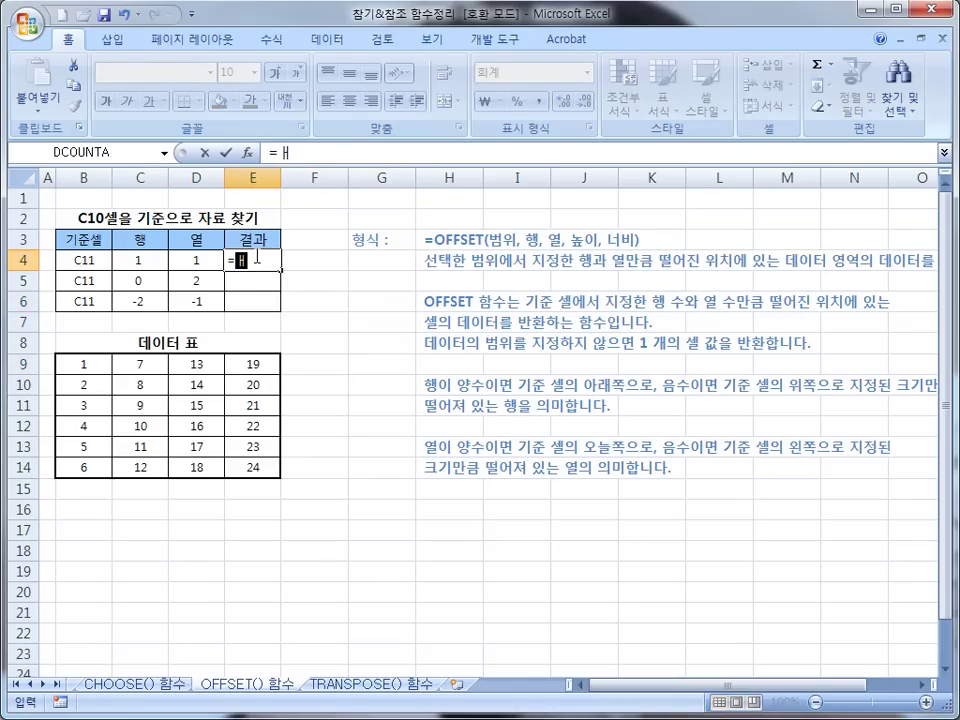
text(O)
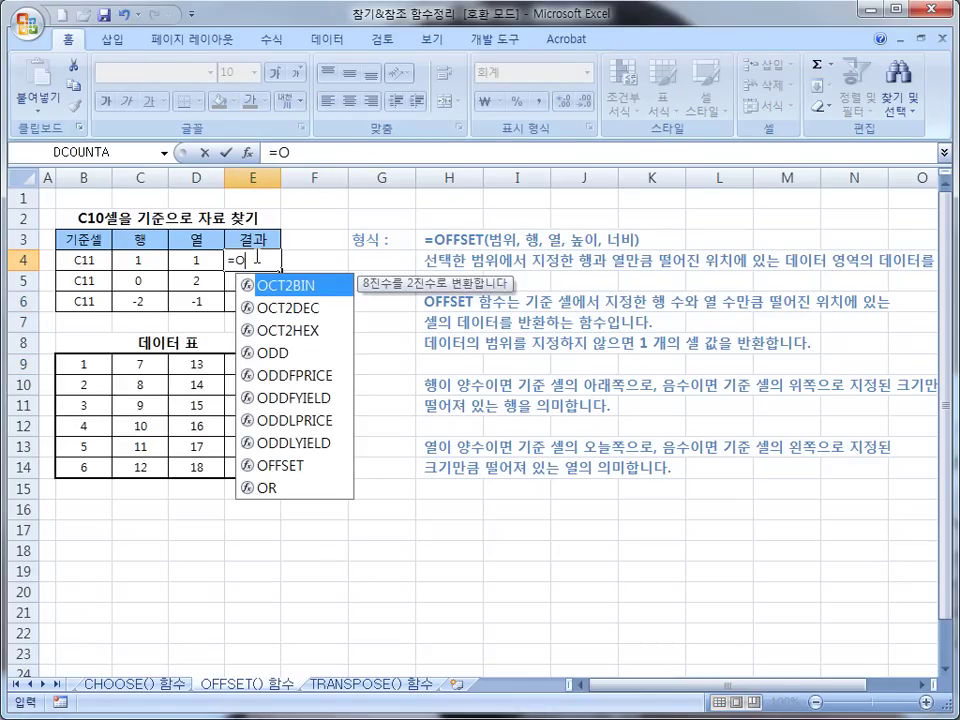
text(FFSET)
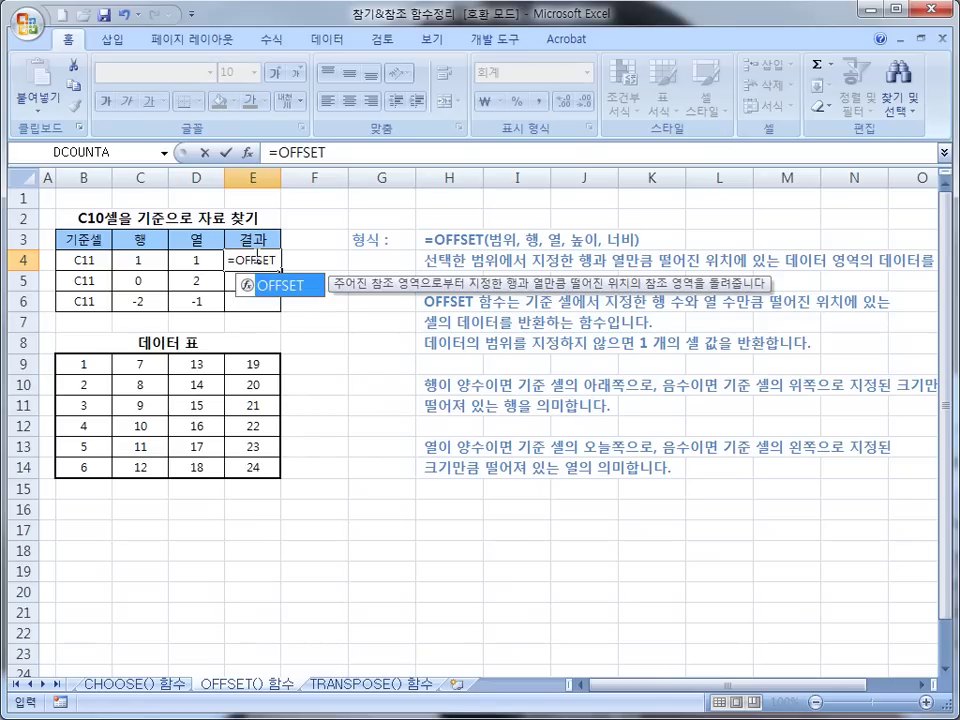
text(()
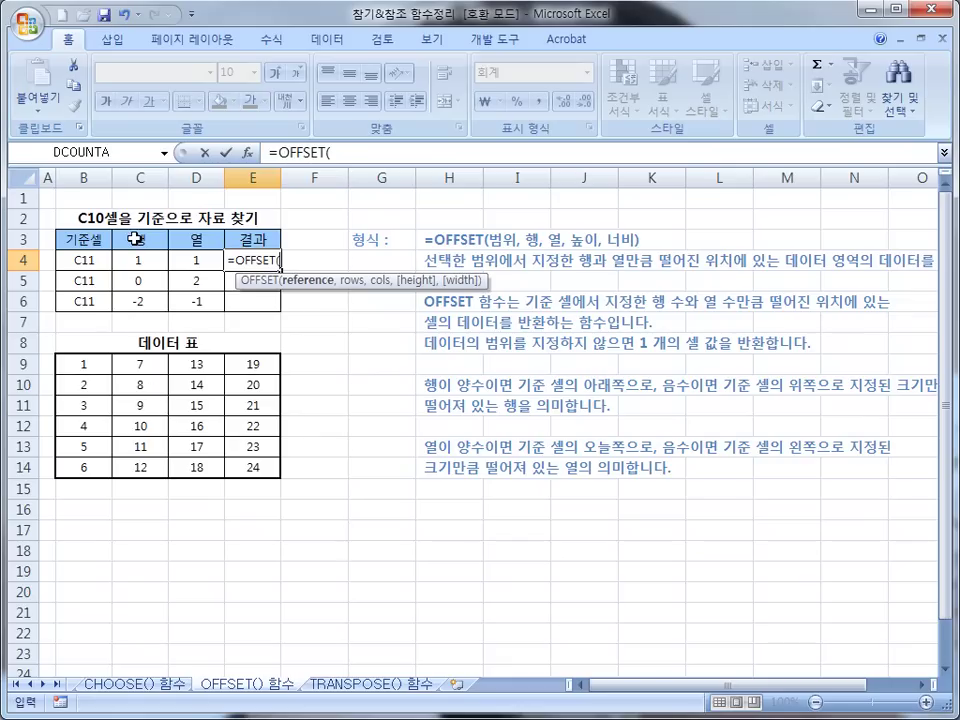
click(143, 408)
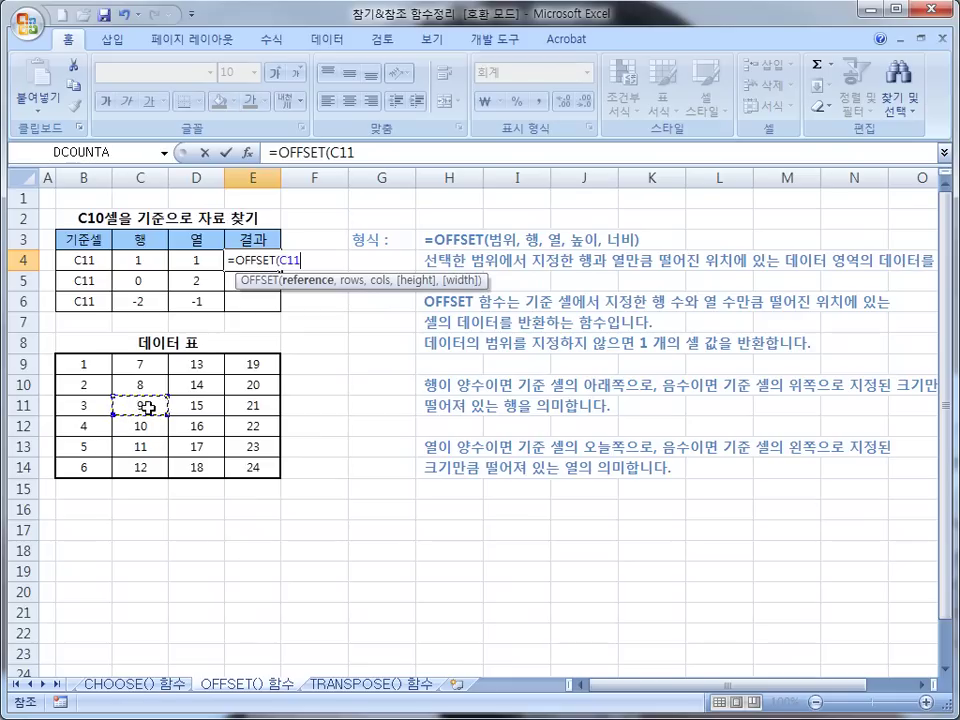
text(,)
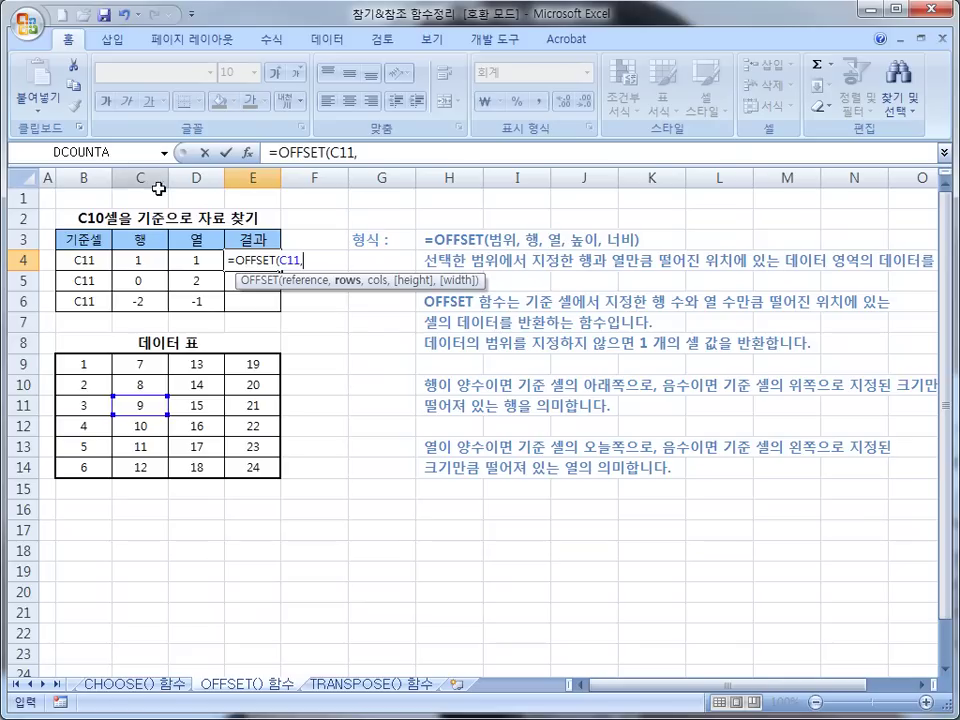
click(148, 262)
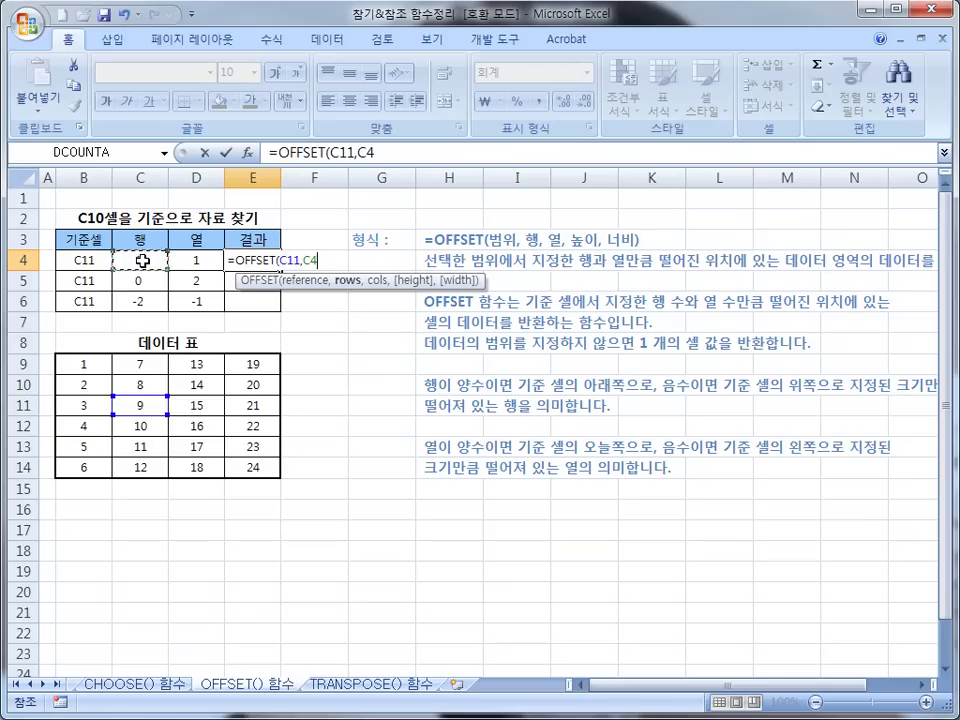
text(,)
click(194, 259)
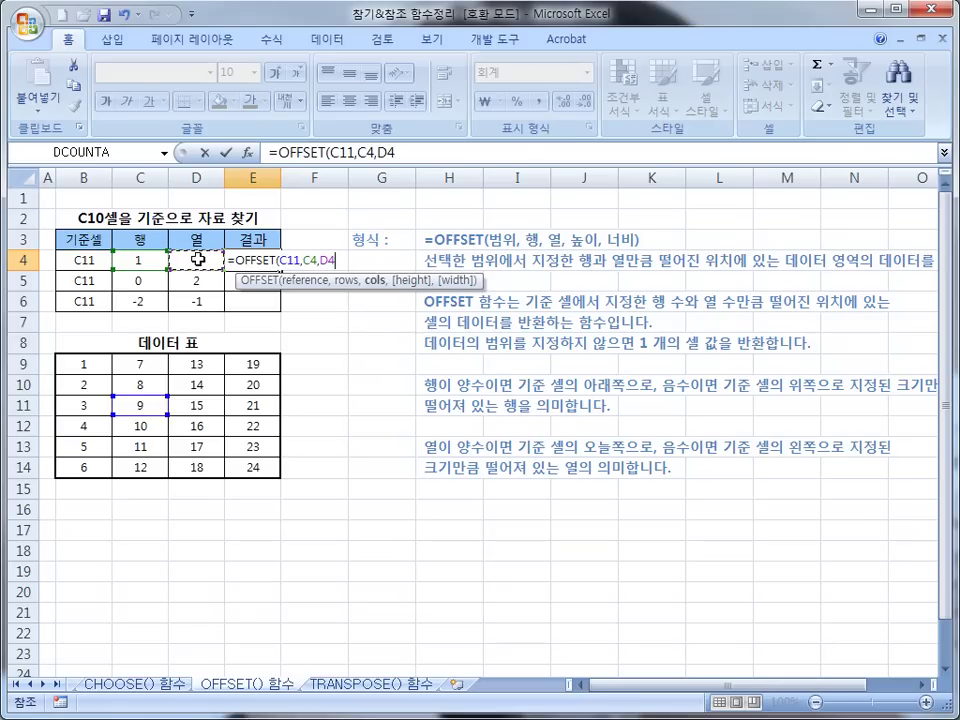
text())
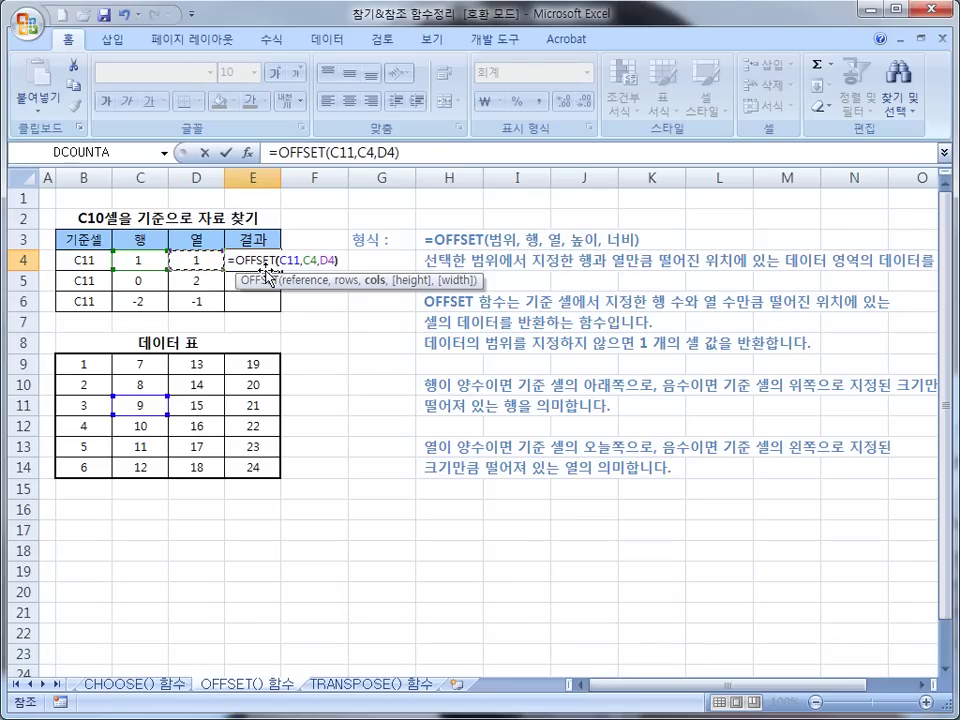
key(Return)
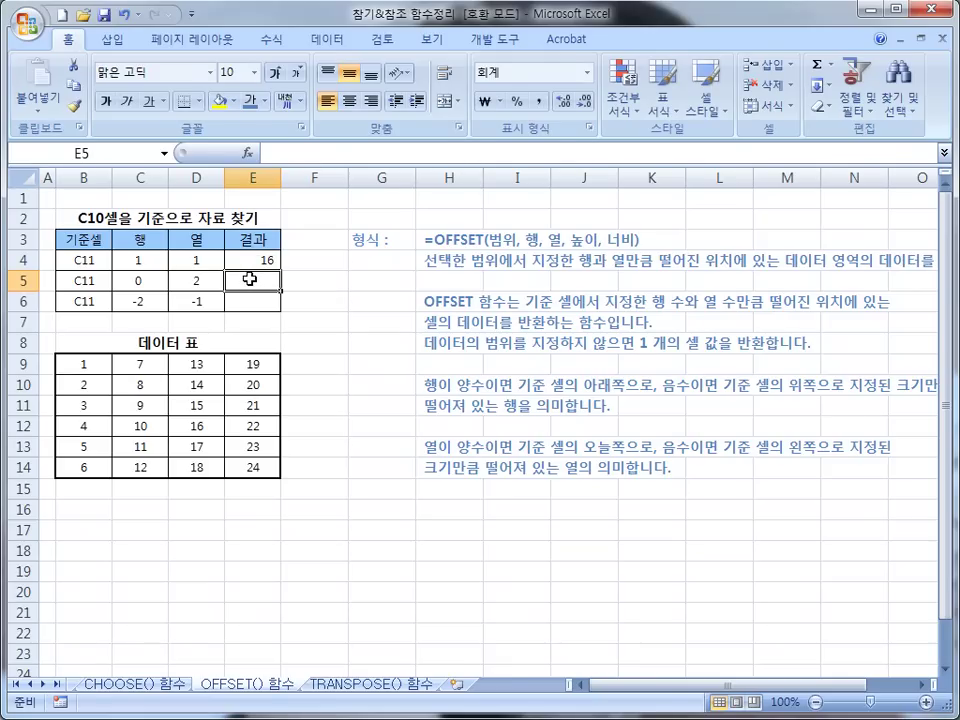
Enter =OFFSET(C11,C5,D5) in cell E5, the second row of the 결과 column
text(=O)
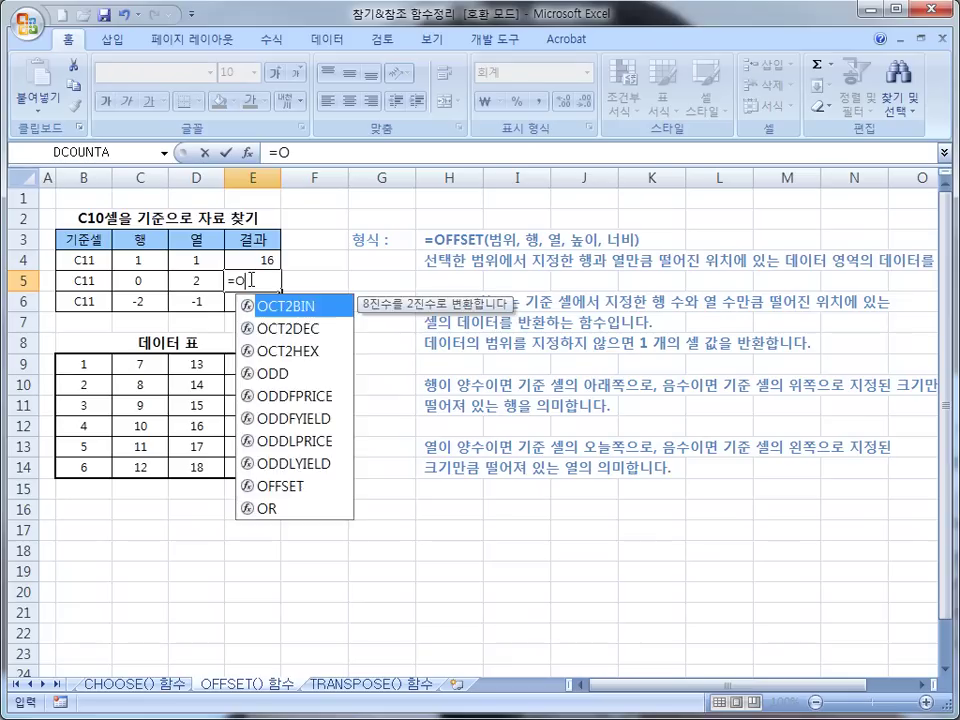
text(FFSET)
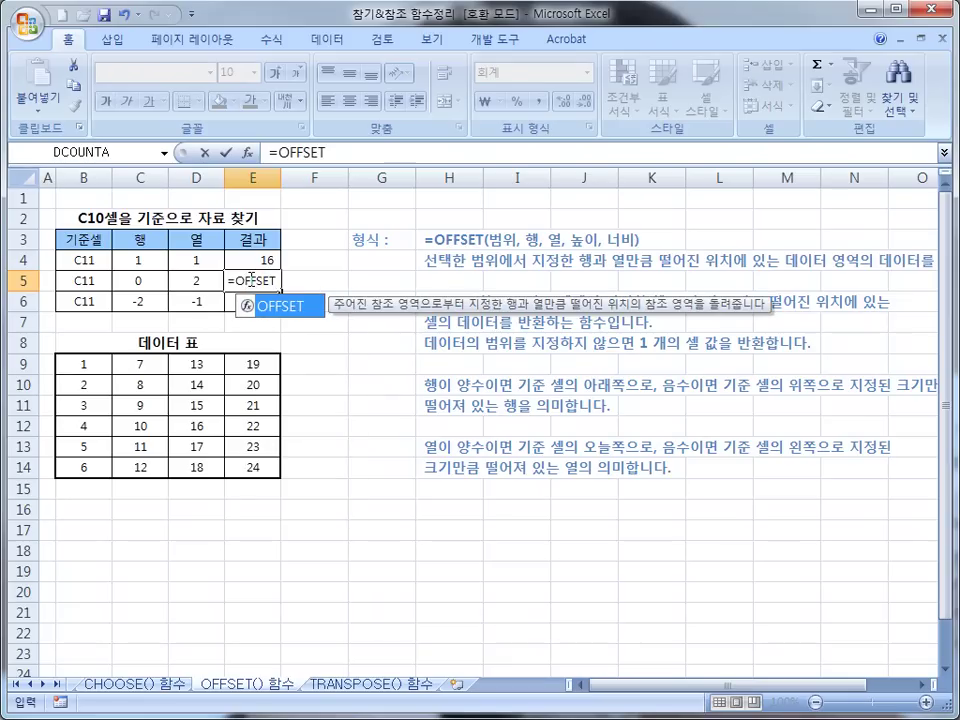
text(()
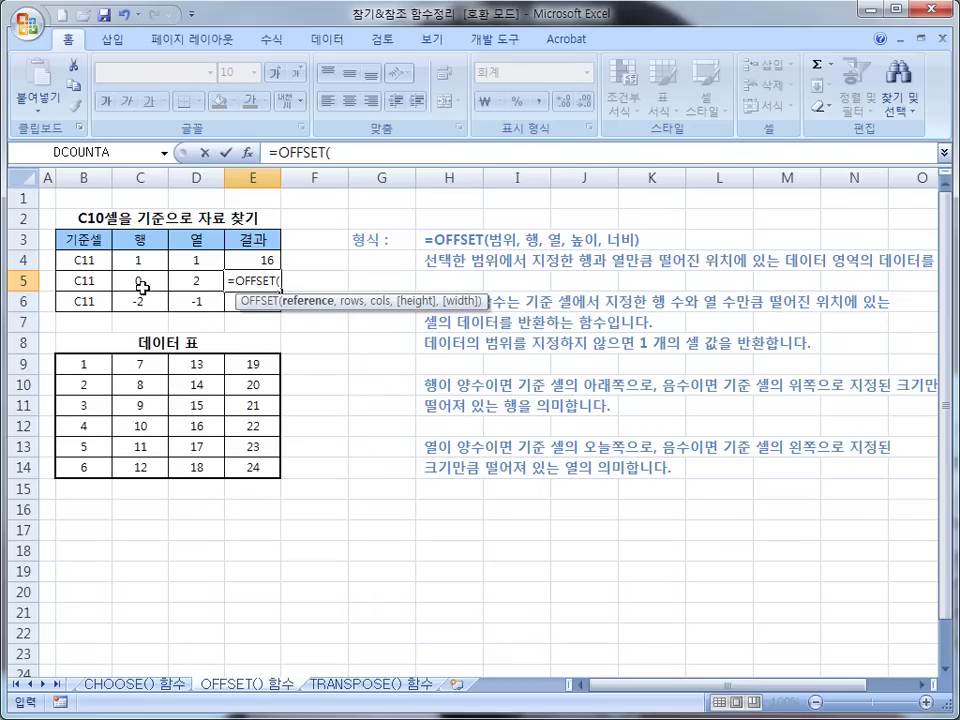
click(143, 408)
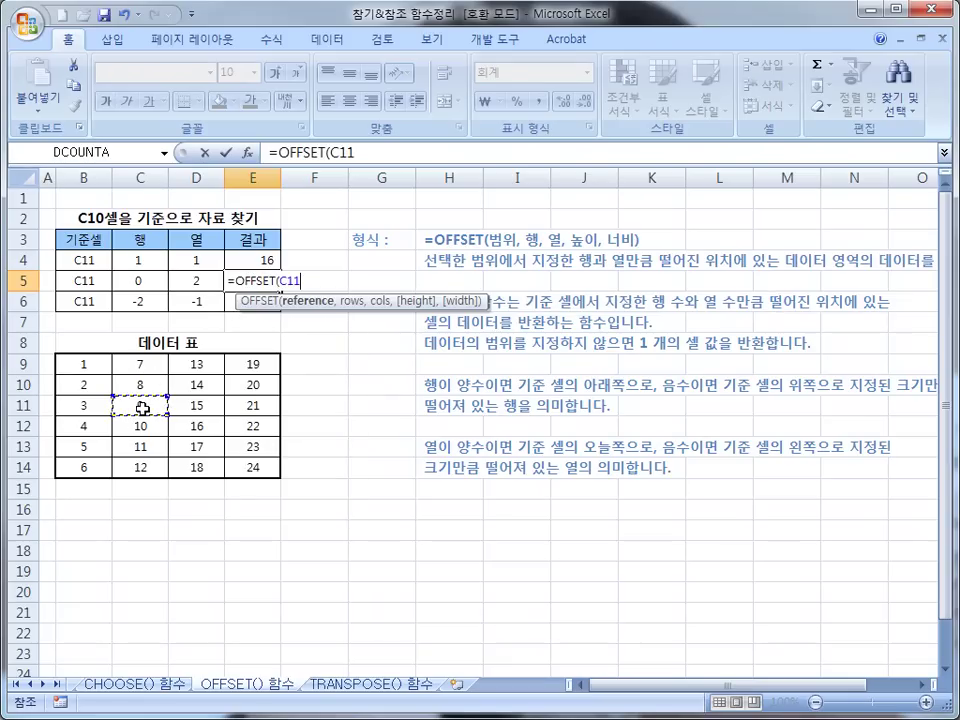
text(,)
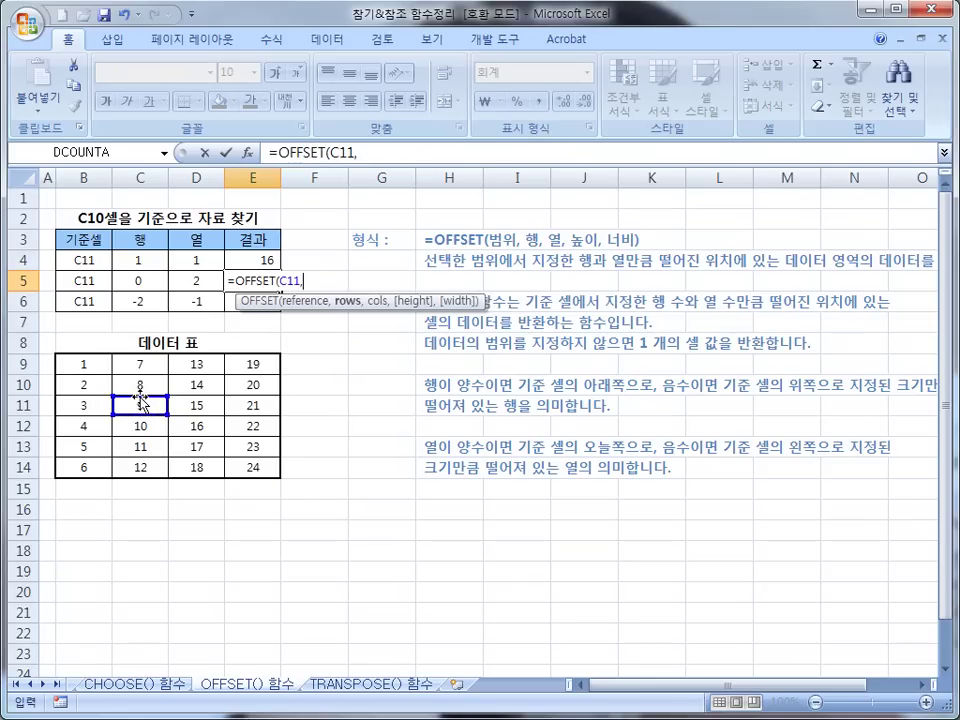
click(131, 283)
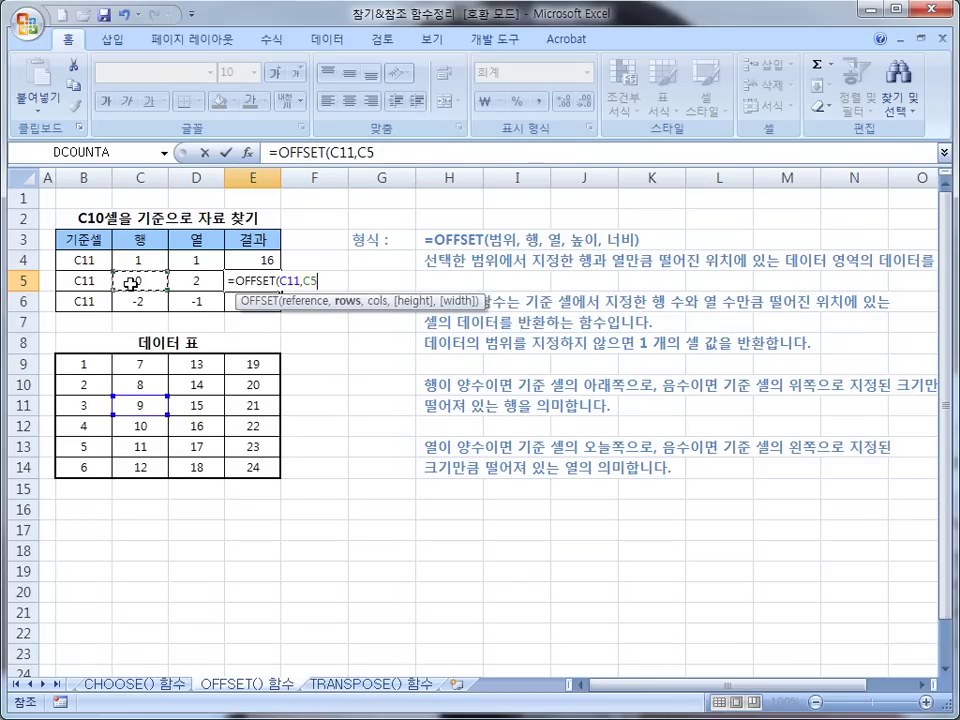
text(,)
click(193, 281)
text())
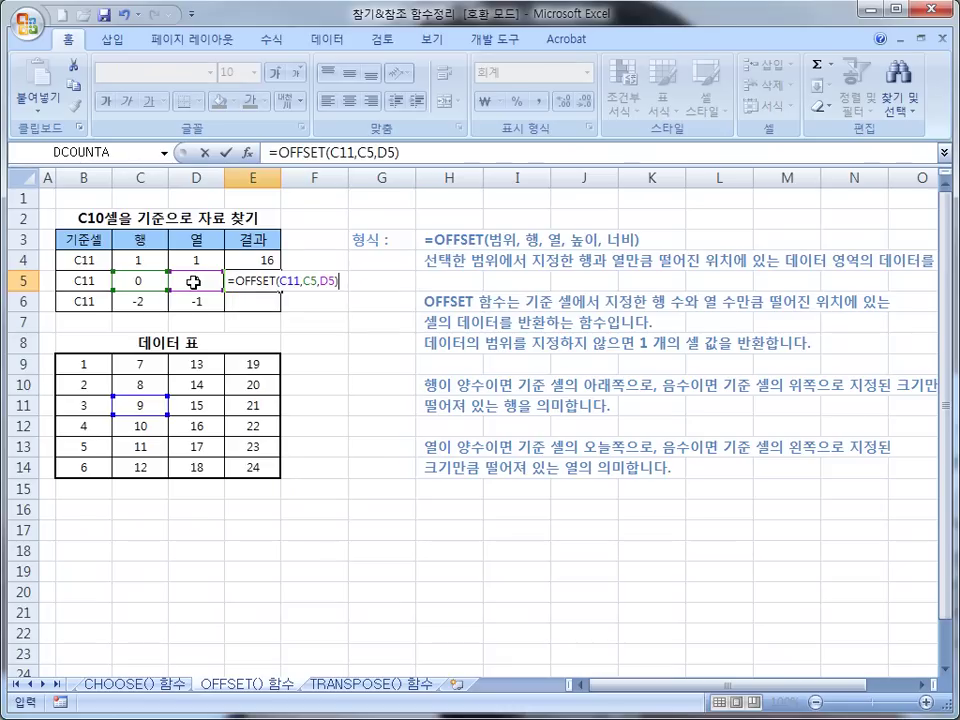
key(Return)
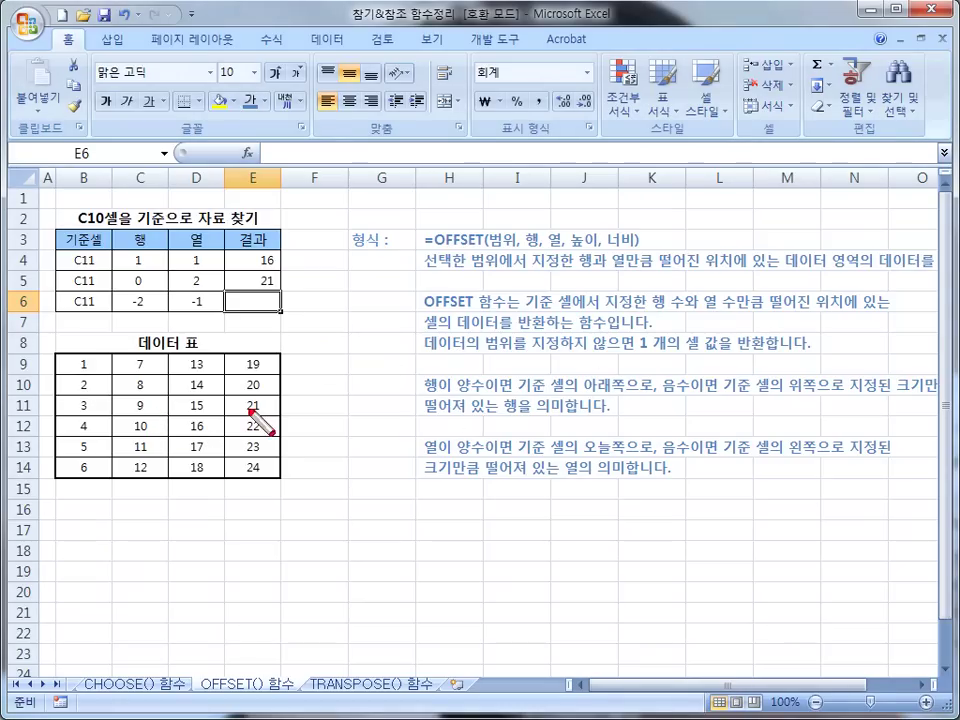
Check the E5 result by tracing the offset from base cell C11 using the row and column values in C5 and D5
mouse_move(254, 396)
mouse_down()
mouse_move(257, 408)
mouse_move(262, 402)
mouse_up()
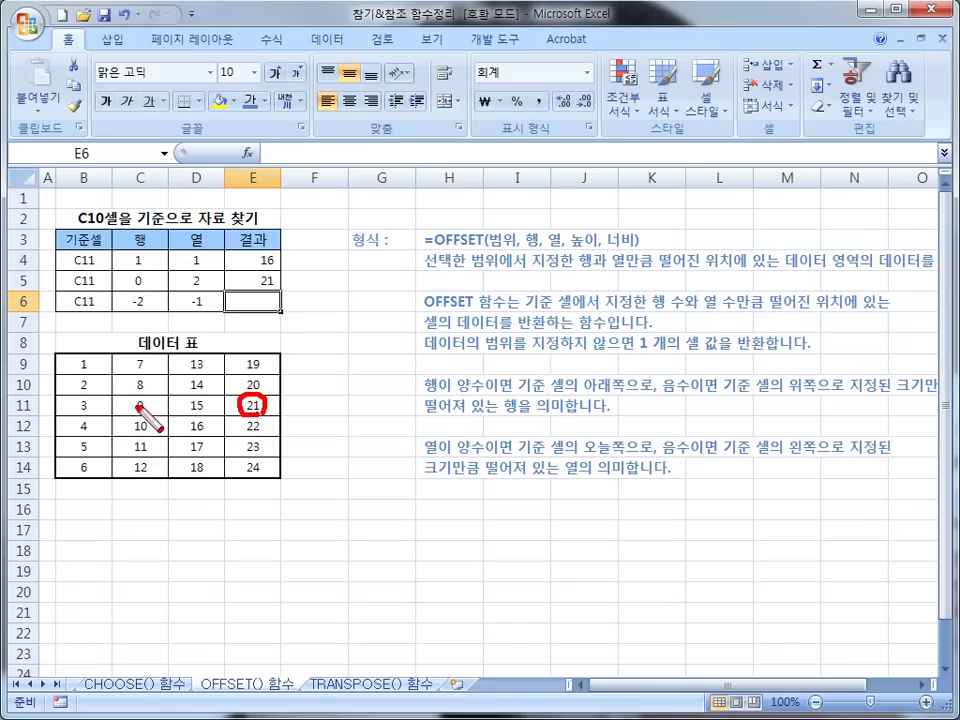
drag(145, 287, 137, 281)
drag(134, 398, 240, 405)
drag(197, 287, 192, 279)
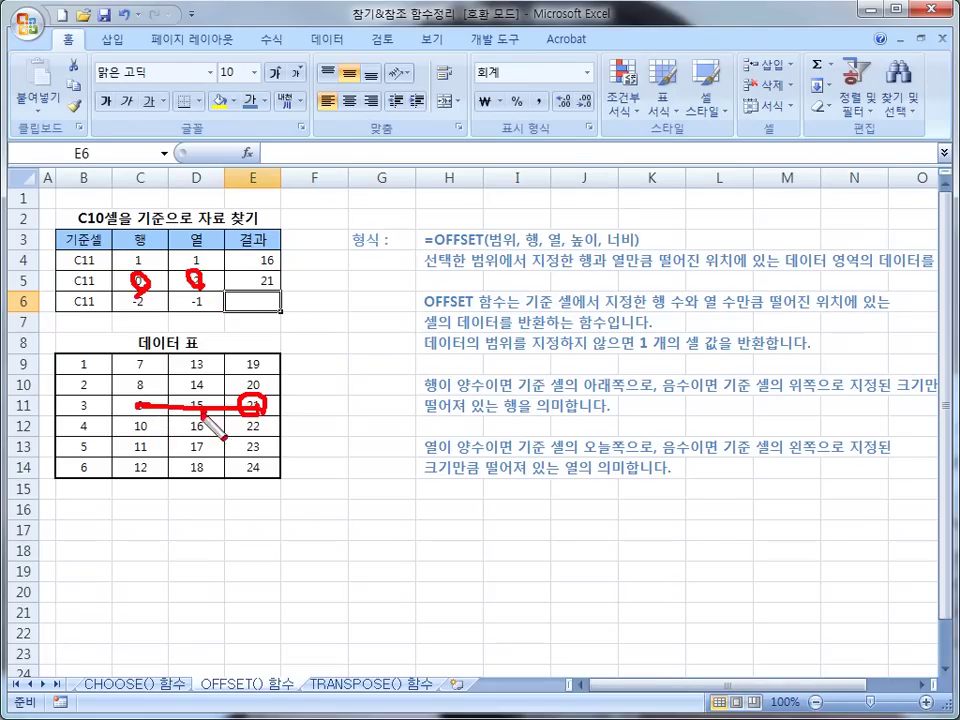
drag(200, 390, 210, 406)
key(Escape)
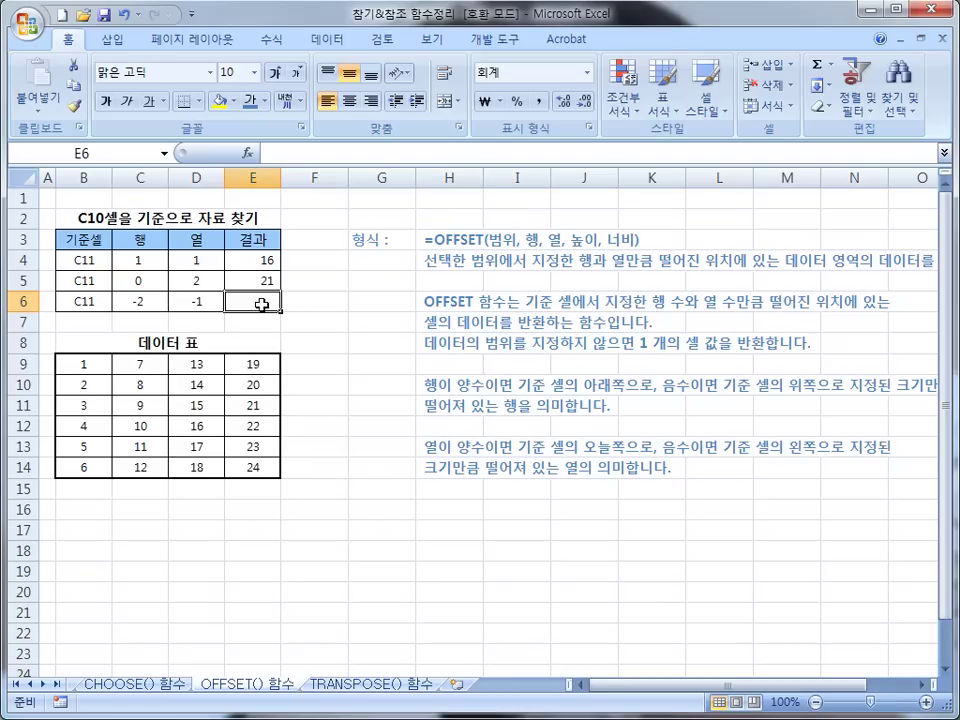
Enter =OFFSET(C11,C6,D6) in cell E6, the third row of the 결과 column
text(=OFFSET()
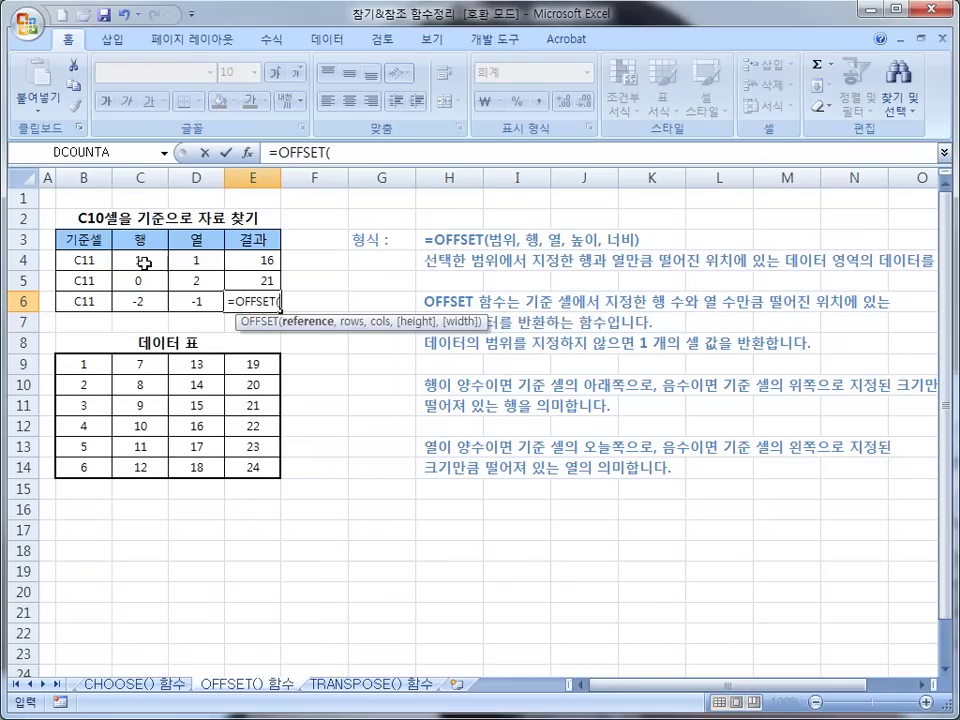
click(141, 401)
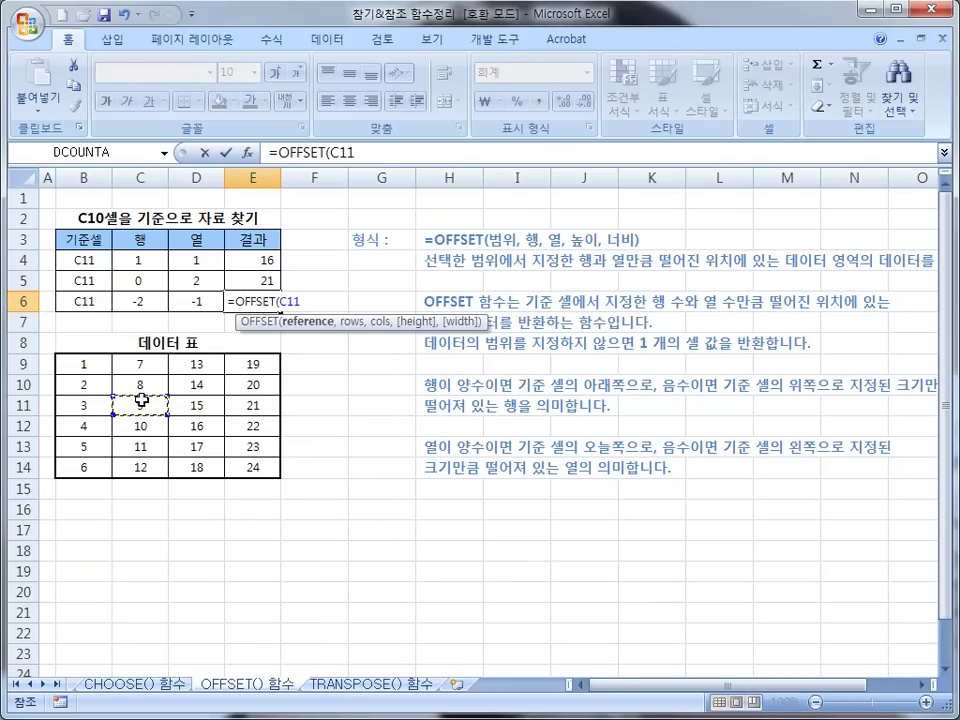
text(,)
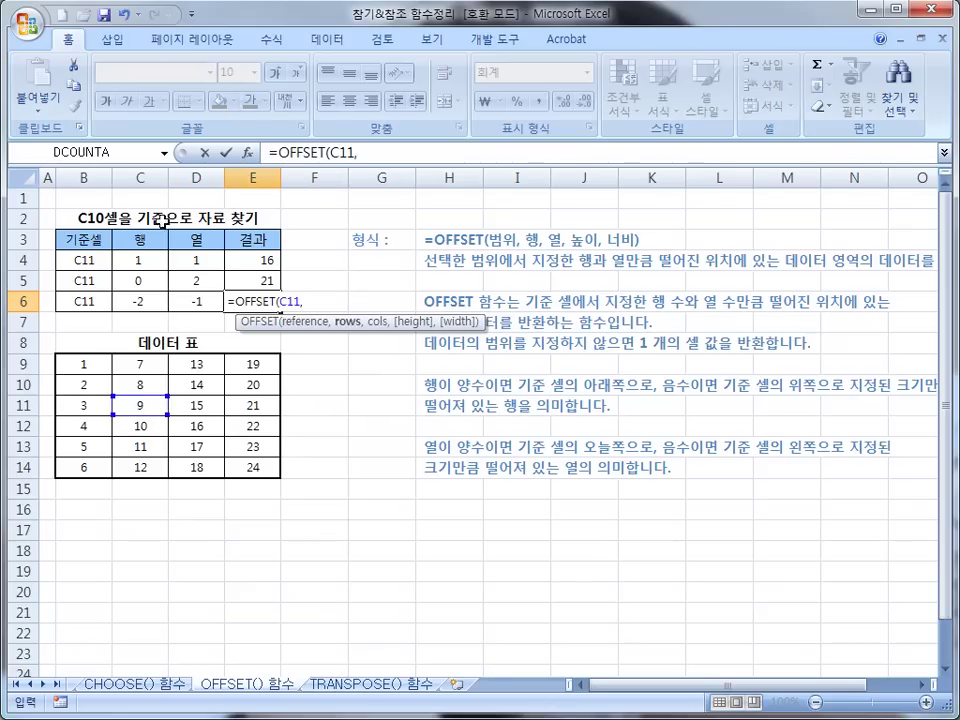
click(138, 301)
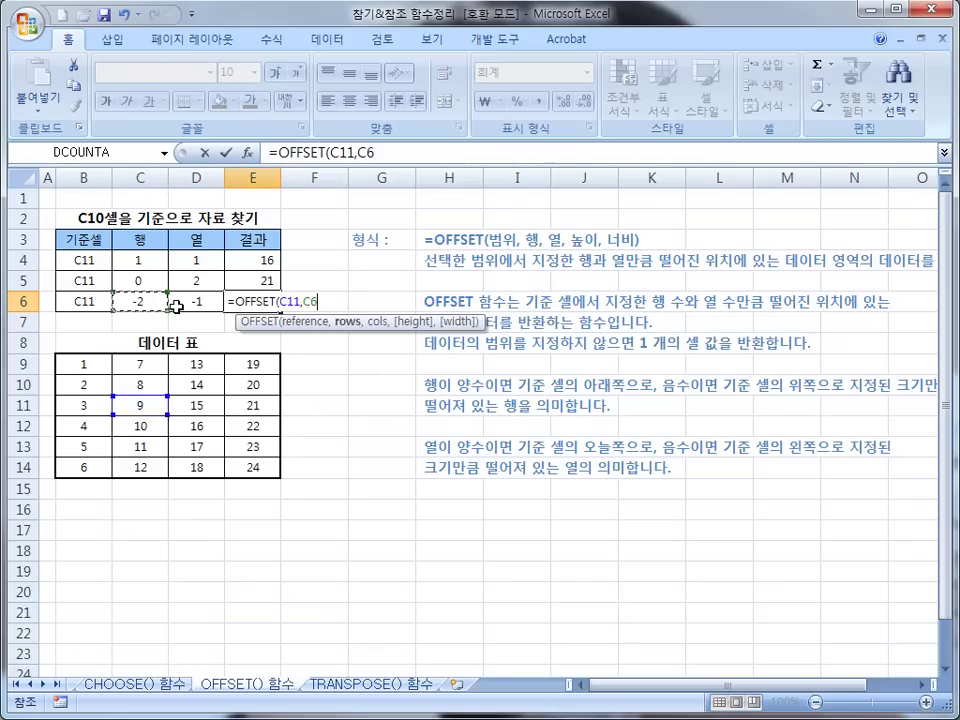
text(,)
click(199, 302)
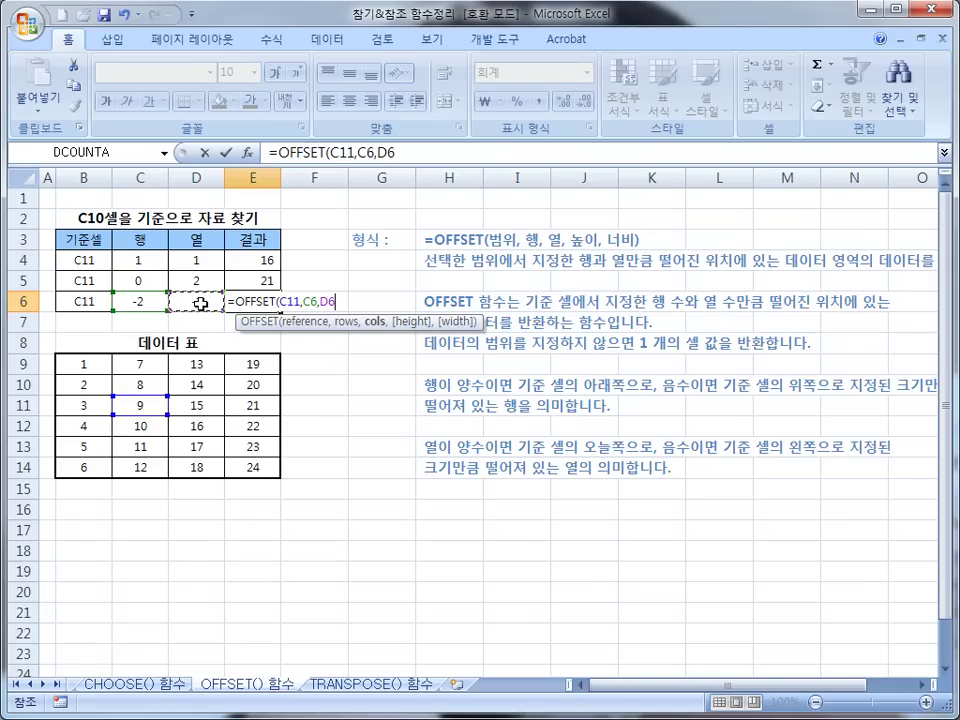
text())
key(Return)
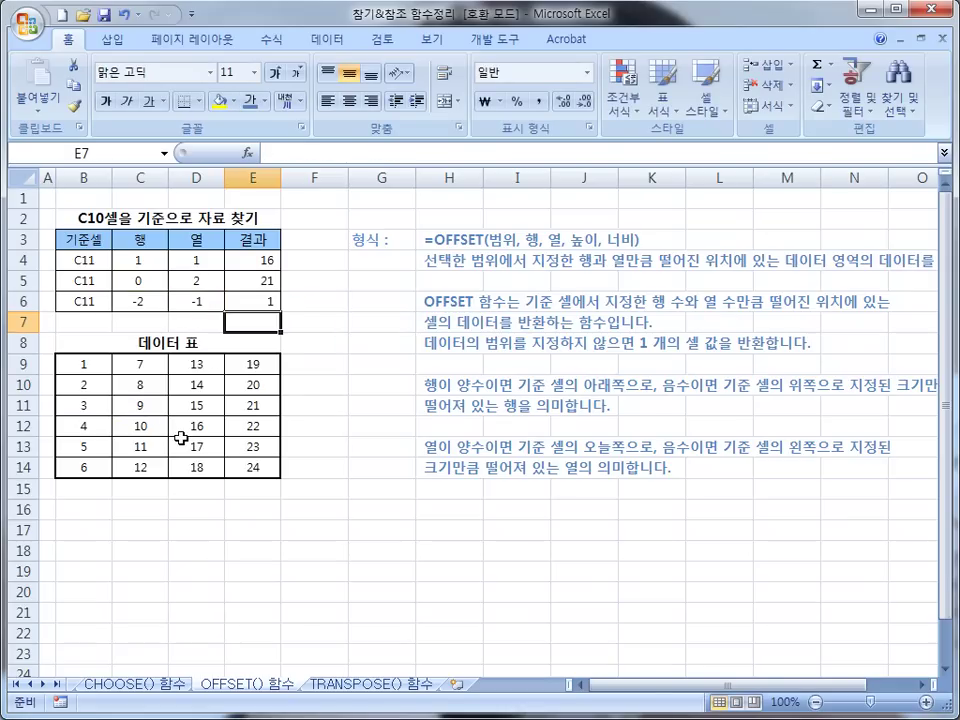
Check the E6 result by tracing the negative row and column offset from base cell C11 in the 데이터 표 table
mouse_move(130, 415)
mouse_down()
mouse_move(133, 405)
mouse_move(150, 418)
mouse_move(137, 412)
mouse_move(150, 388)
mouse_move(135, 392)
mouse_move(138, 358)
mouse_move(150, 372)
mouse_up()
mouse_move(164, 352)
mouse_down()
mouse_move(126, 350)
mouse_move(76, 366)
mouse_move(78, 352)
mouse_up()
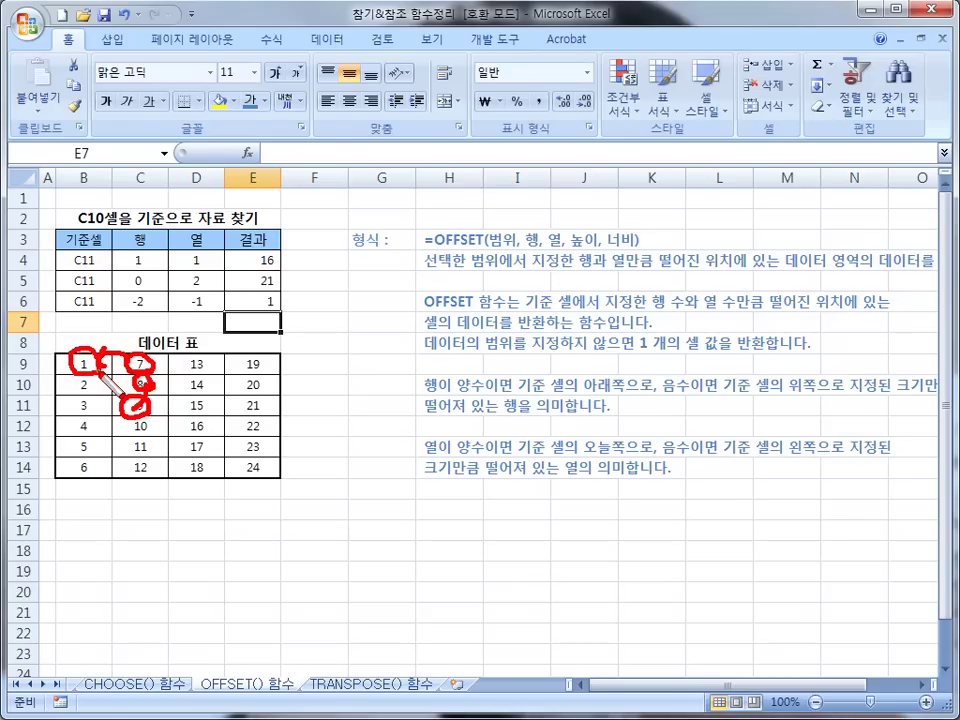
key(Escape)
click(316, 339)
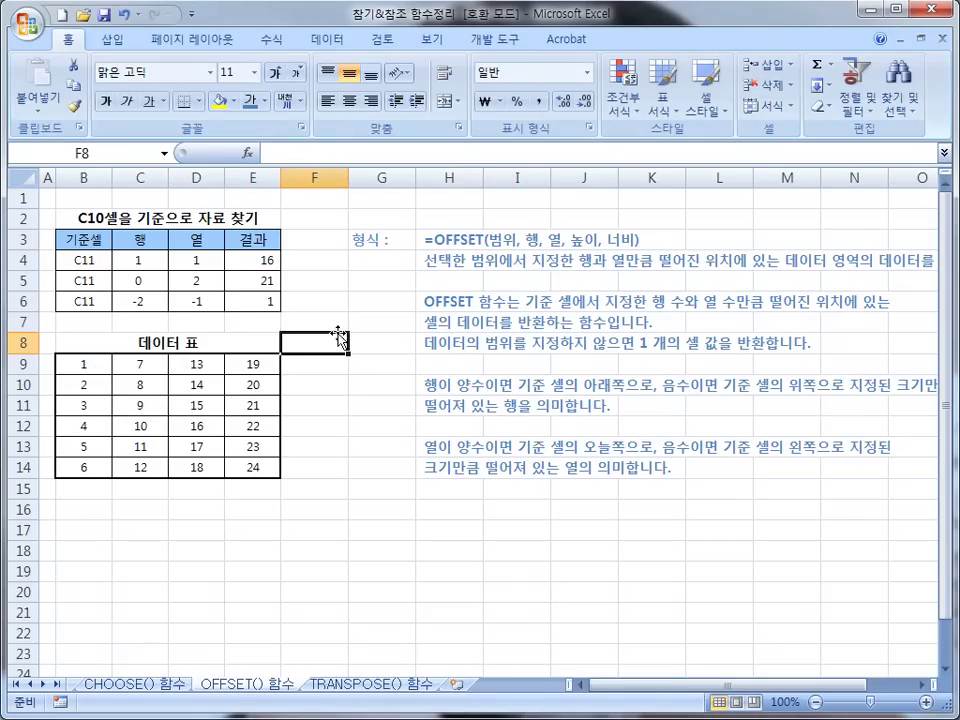
Switch to the TRANSPOSE() 함수 sheet and read the notes on the TRANSPOSE syntax and array-formula entry
click(355, 692)
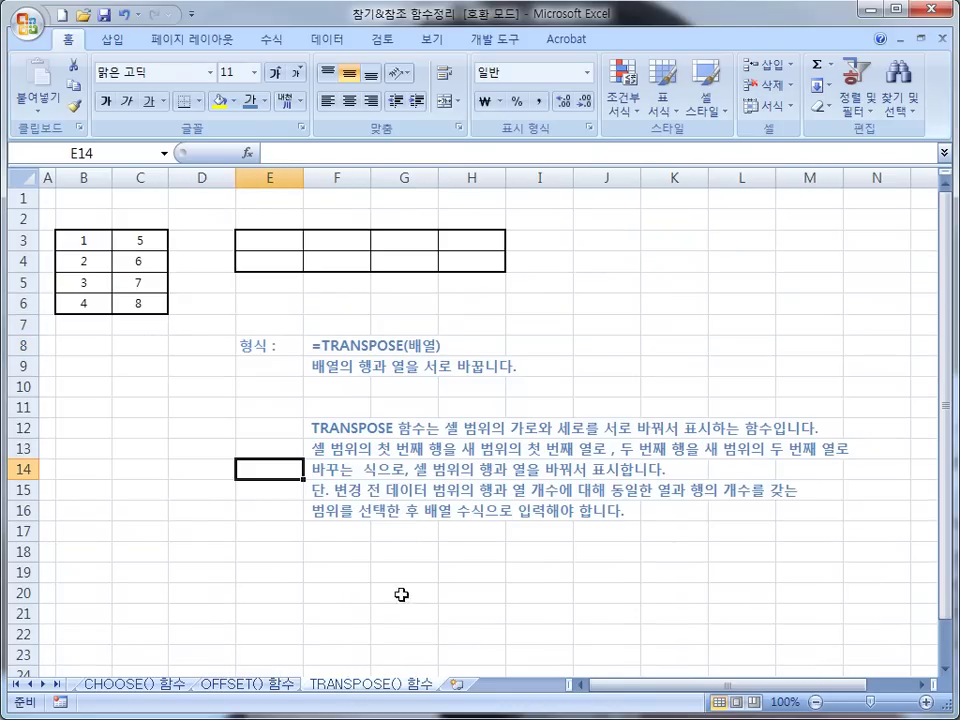
click(366, 389)
click(282, 414)
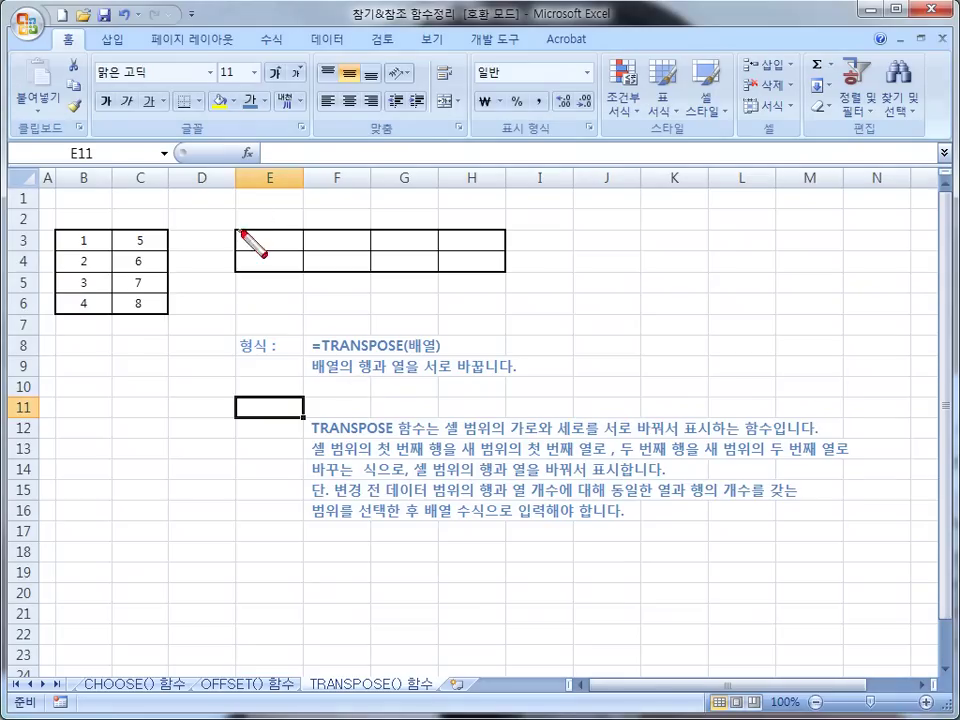
Enter =TRANSPOSE(B3:C6) as an array formula across the empty two-row range E3:H4
drag(252, 236, 254, 240)
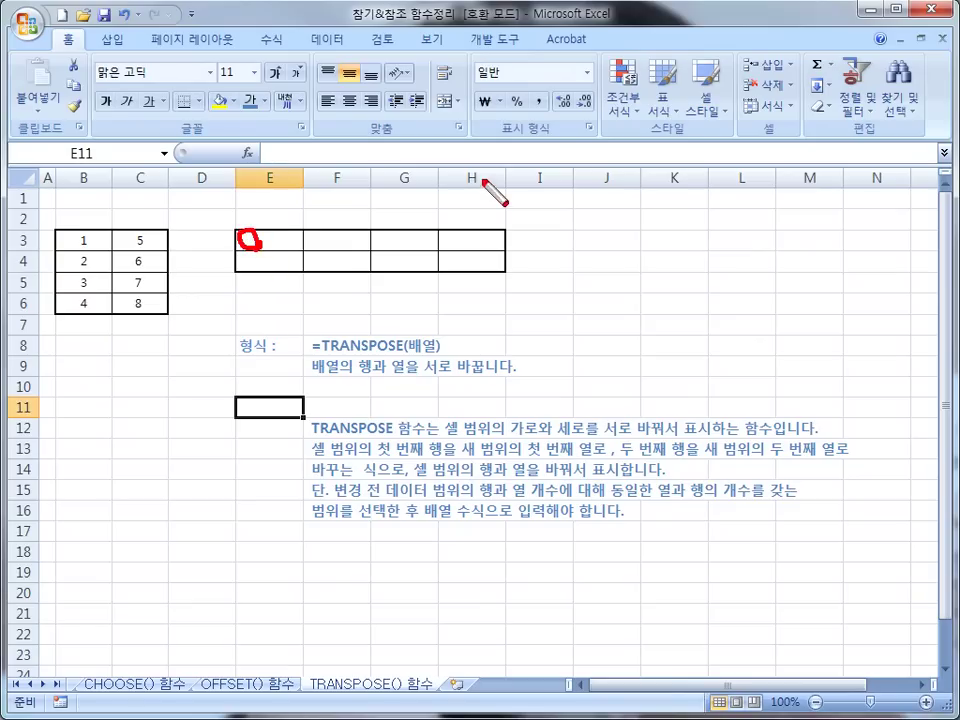
drag(452, 256, 468, 262)
key(Escape)
mouse_move(266, 242)
mouse_down()
mouse_move(383, 262)
mouse_move(480, 257)
mouse_up()
key(ctrl+2)
mouse_move(240, 233)
mouse_down()
mouse_move(447, 231)
mouse_move(508, 261)
mouse_move(311, 272)
mouse_move(242, 242)
mouse_up()
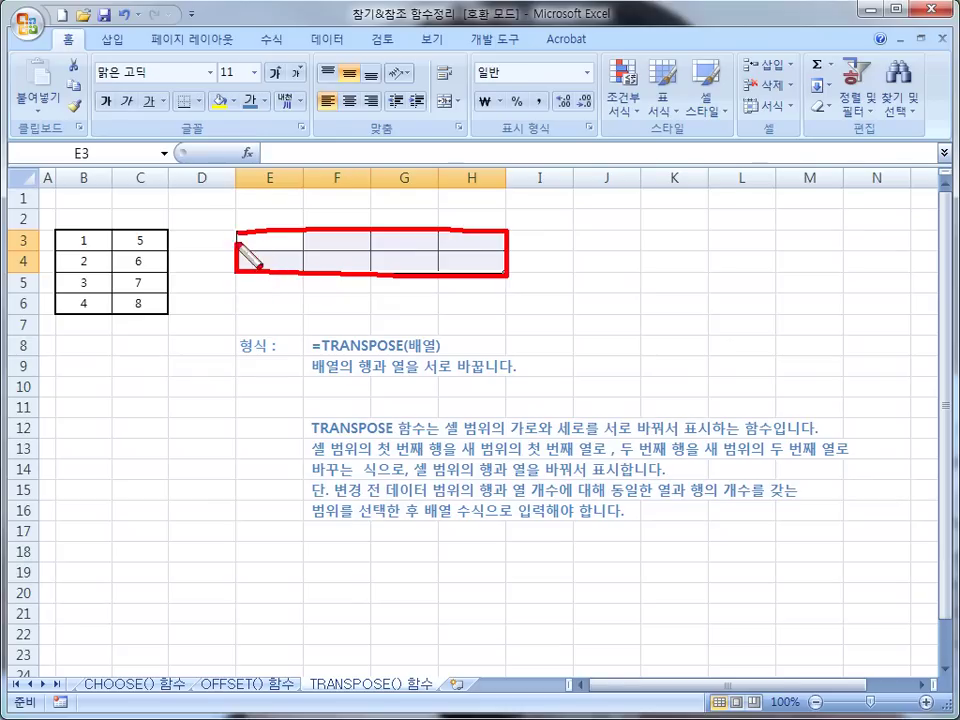
key(Escape)
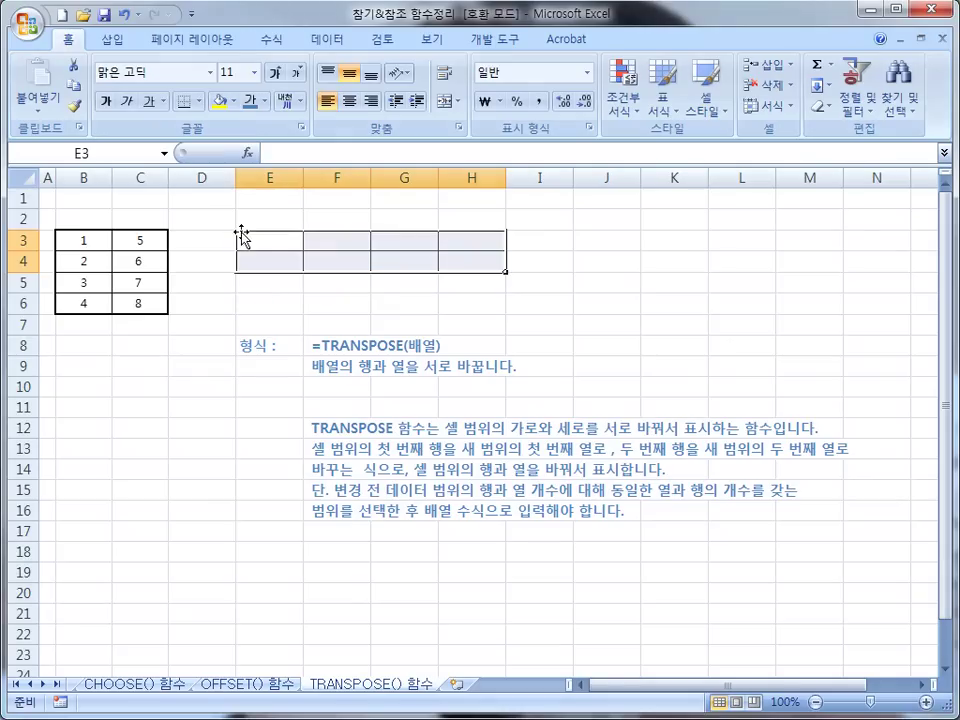
click(281, 153)
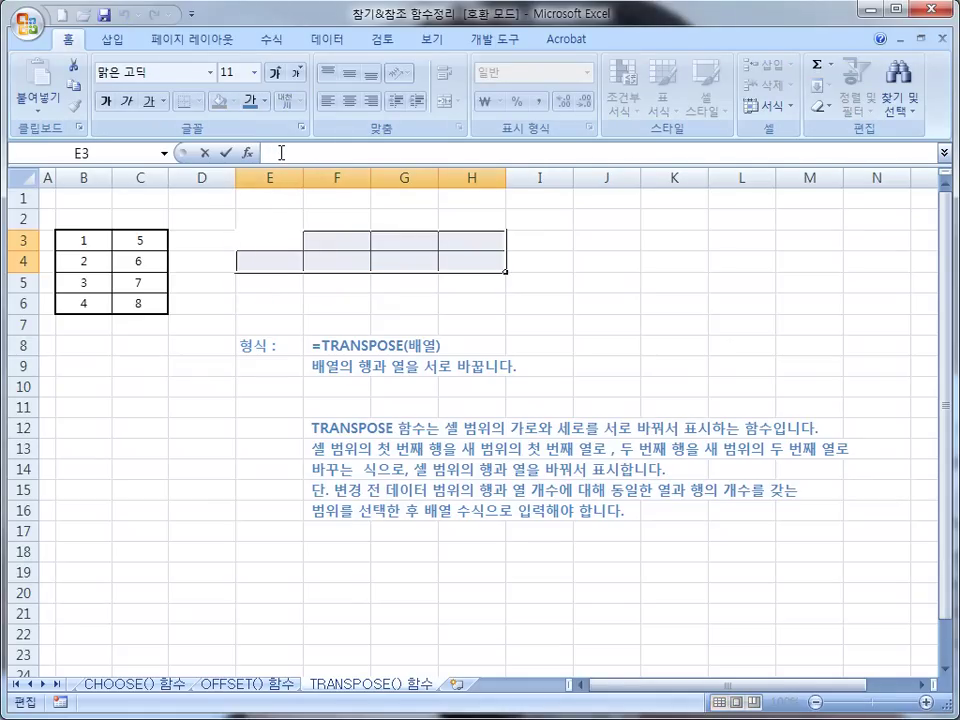
text(=TRAN)
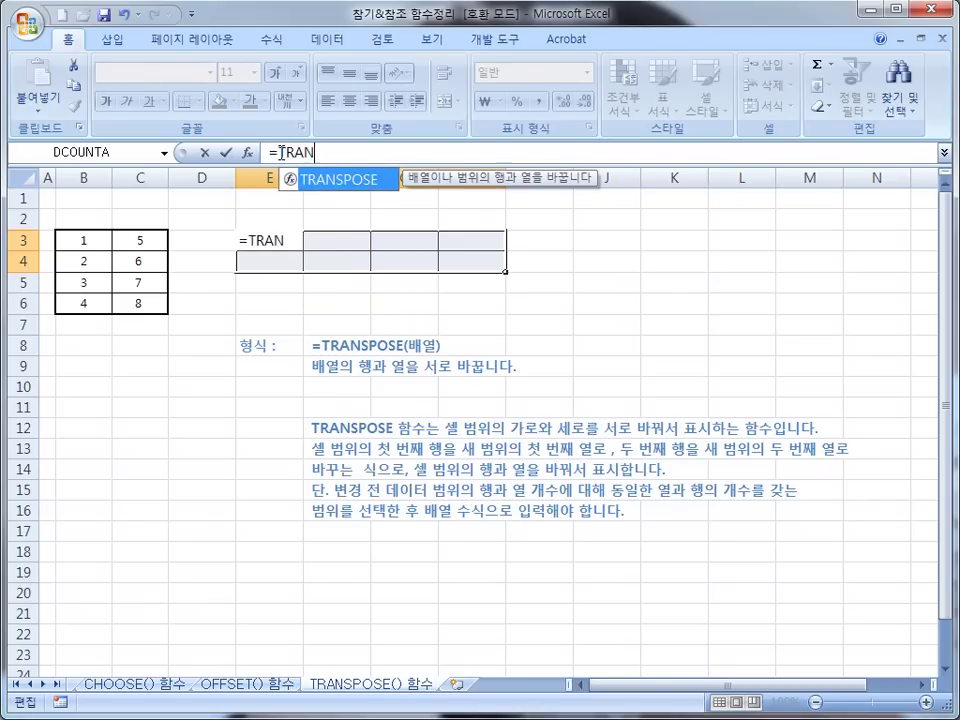
text(SPOSE)
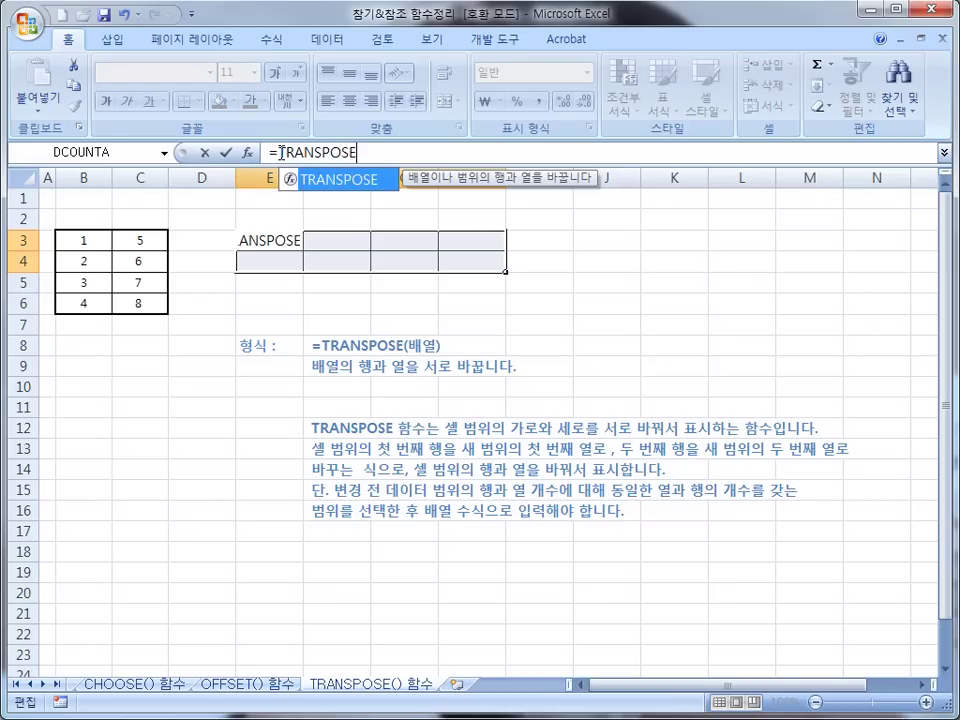
text(()
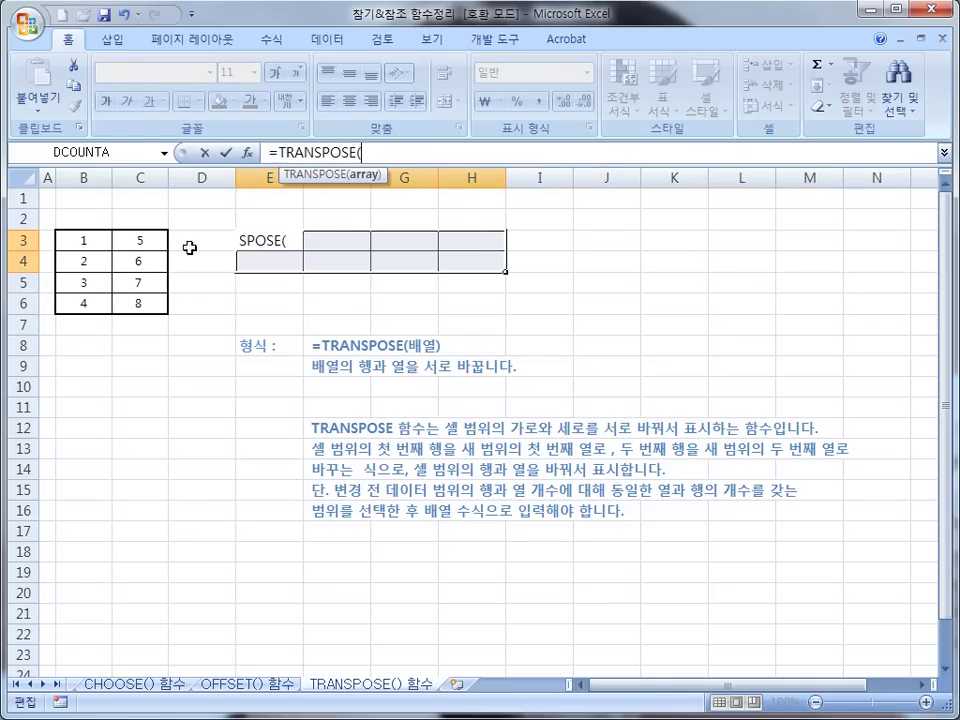
drag(80, 242, 139, 301)
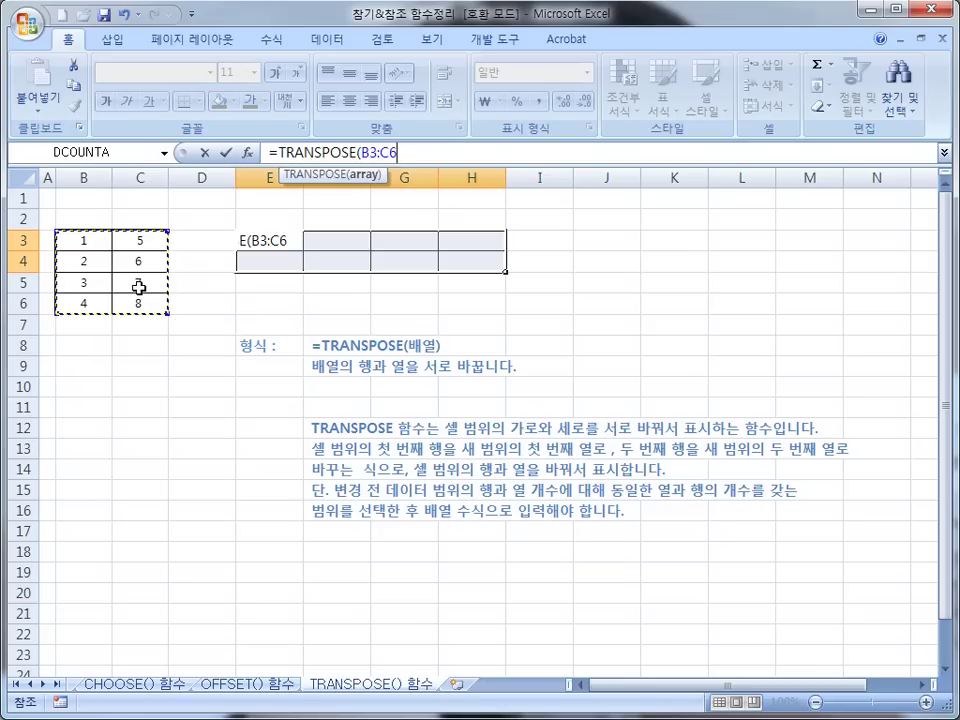
text())
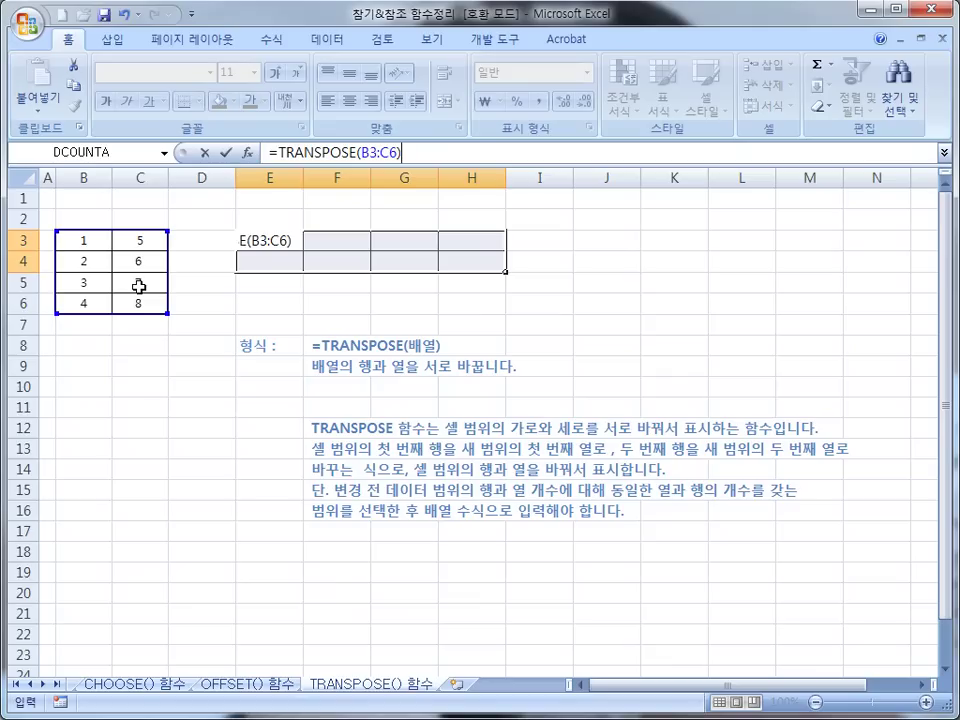
key(ctrl+shift+Return)
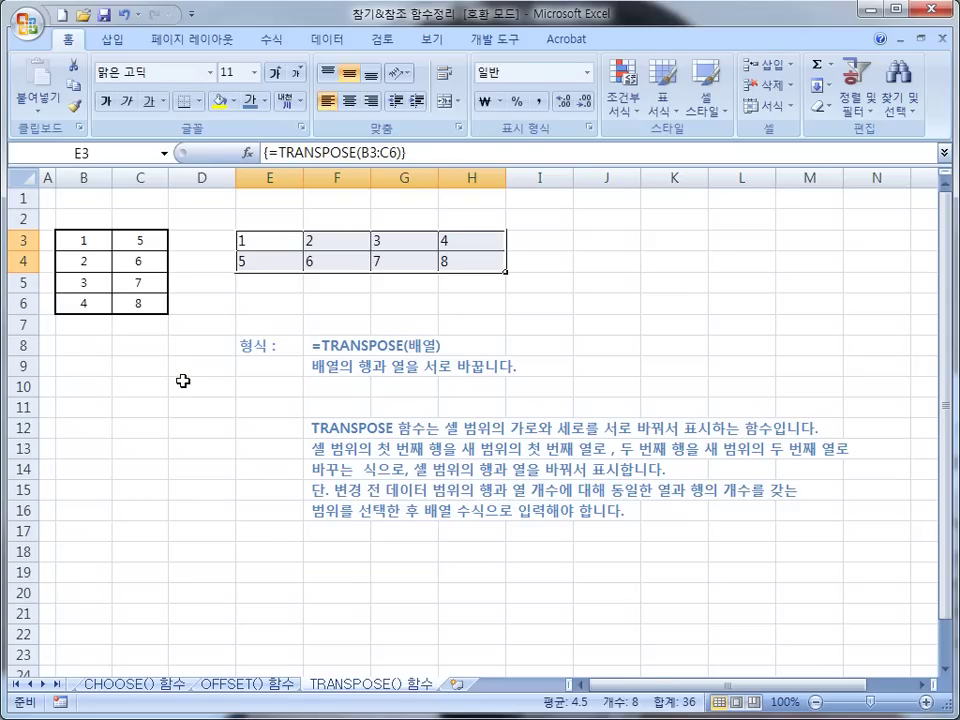
Review the braces around the TRANSPOSE array formula and clear the contents of E3:H4
drag(273, 160, 390, 158)
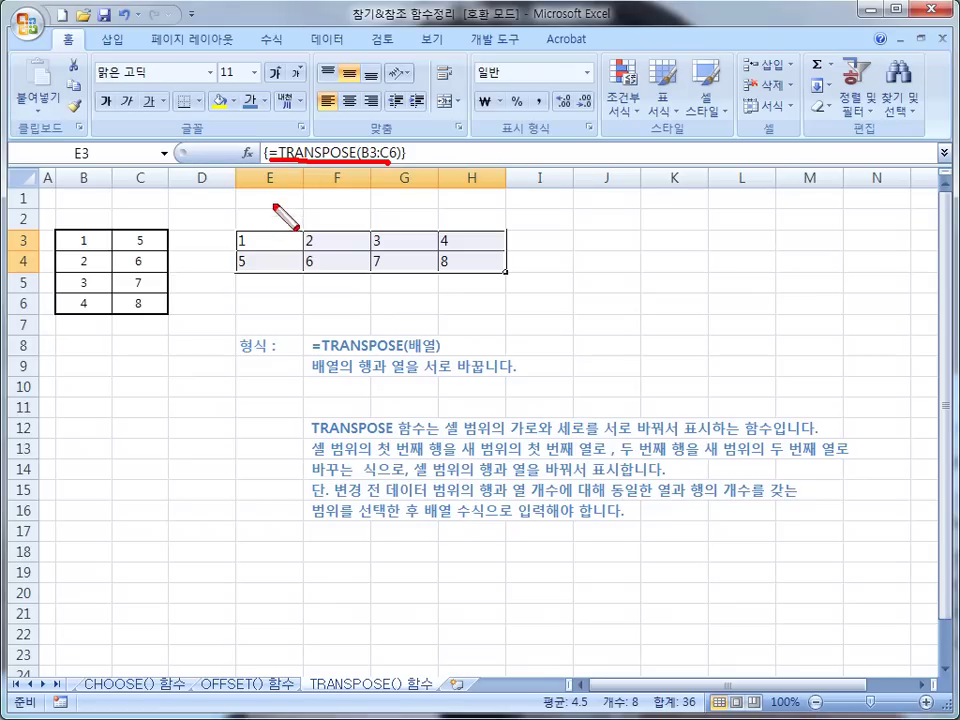
drag(266, 192, 268, 238)
drag(415, 186, 418, 238)
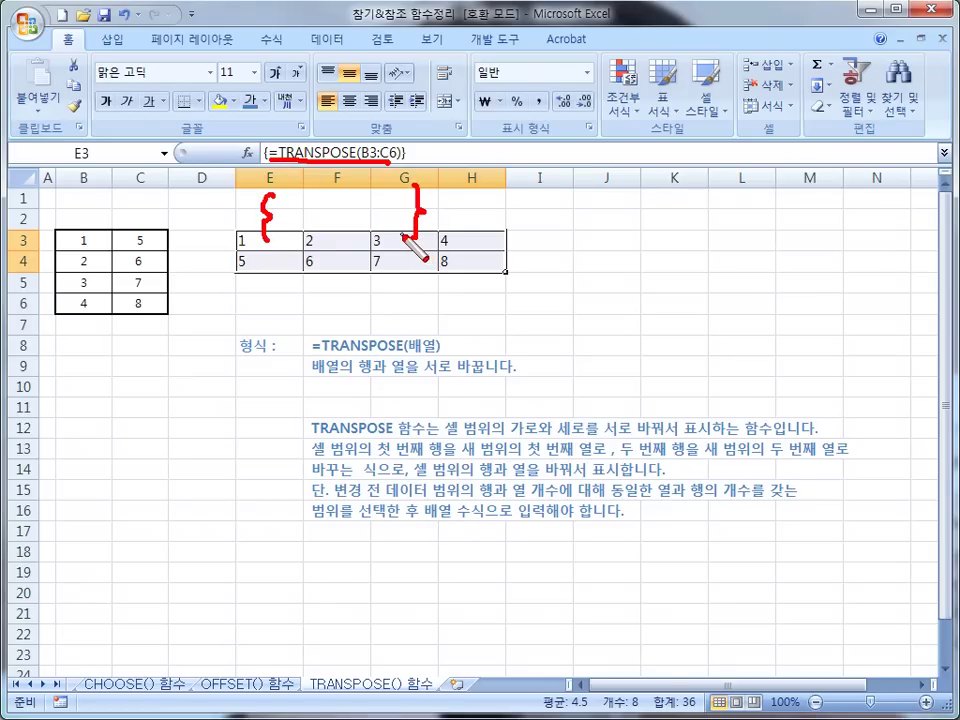
key(Escape)
click(271, 298)
drag(256, 247, 454, 261)
key(Delete)
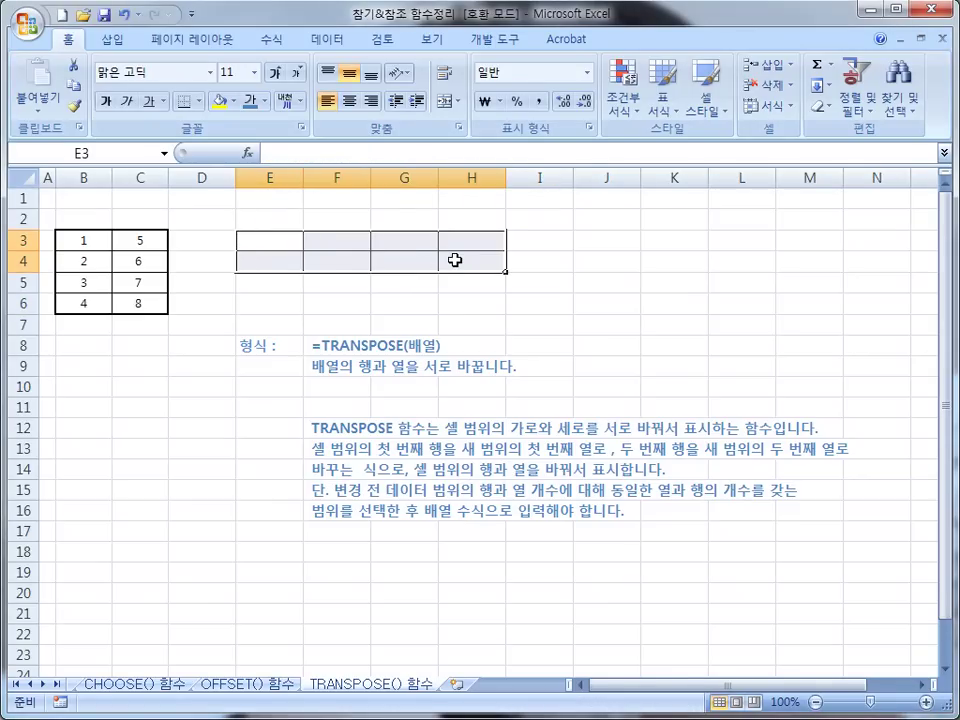
Fill the cleared range E3:H4 again with the array formula =TRANSPOSE(B3:C6)
click(454, 284)
drag(249, 238, 485, 261)
click(284, 154)
text(=TR)
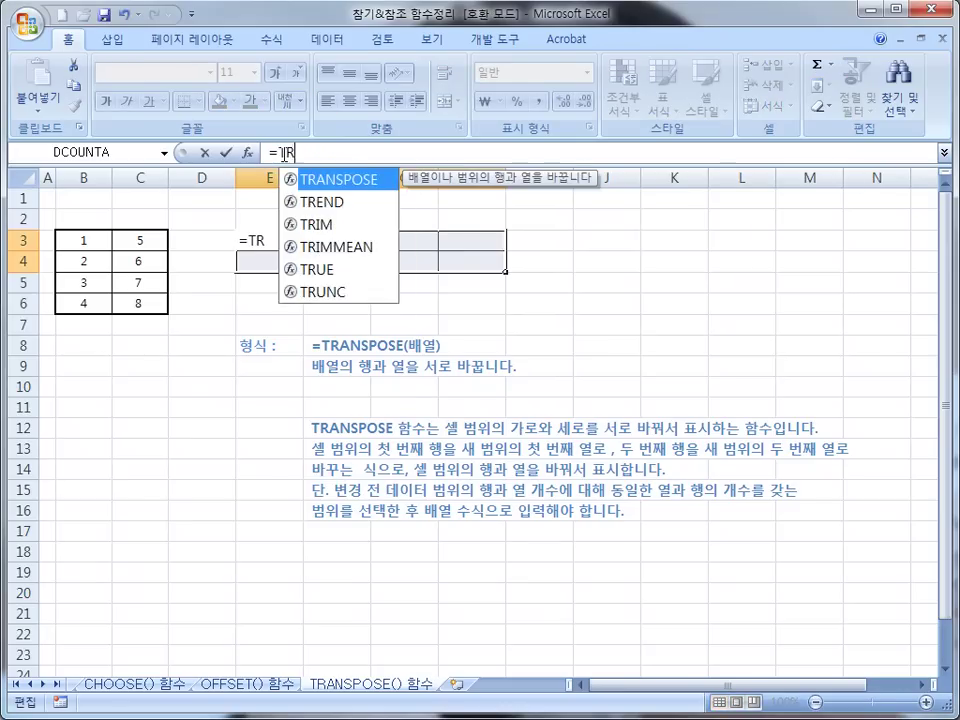
text(ANSPOSE)
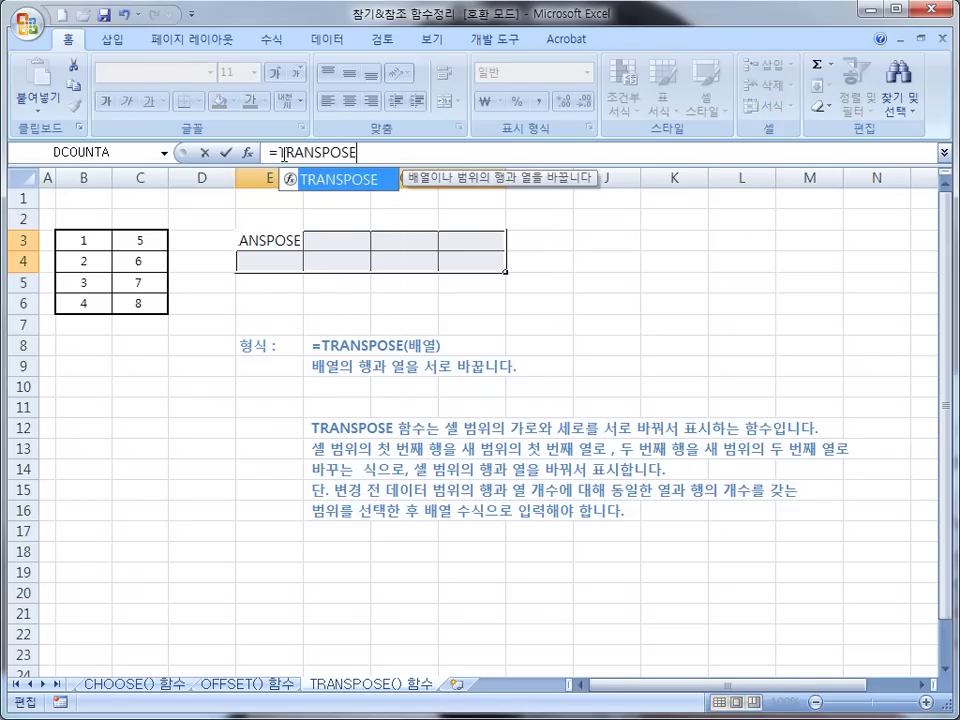
text(()
drag(85, 240, 154, 284)
text())
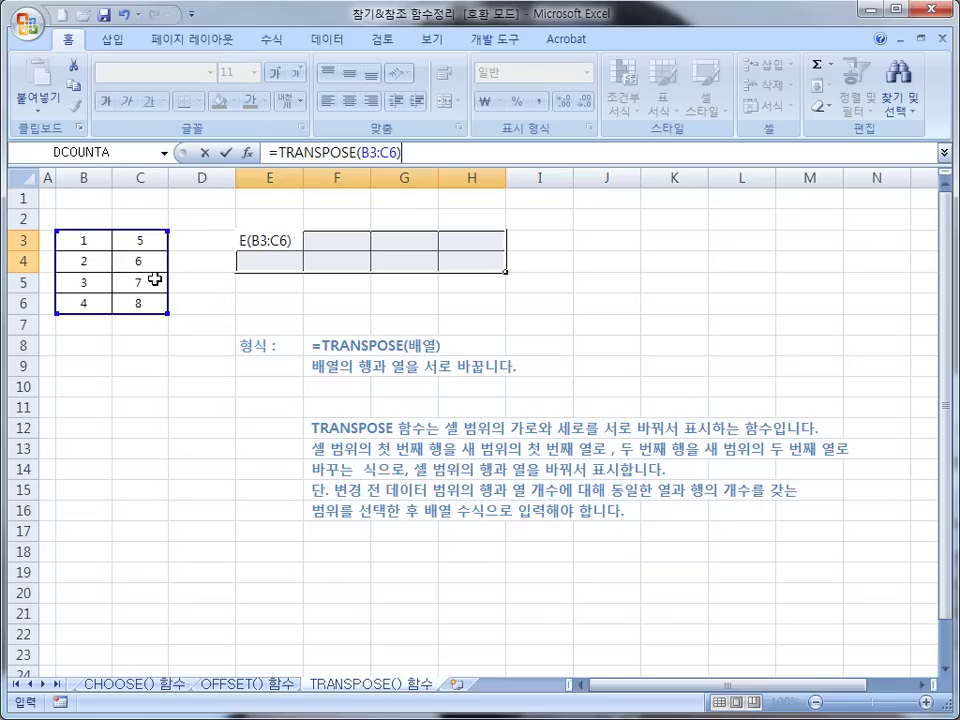
key(ctrl+shift+Return)
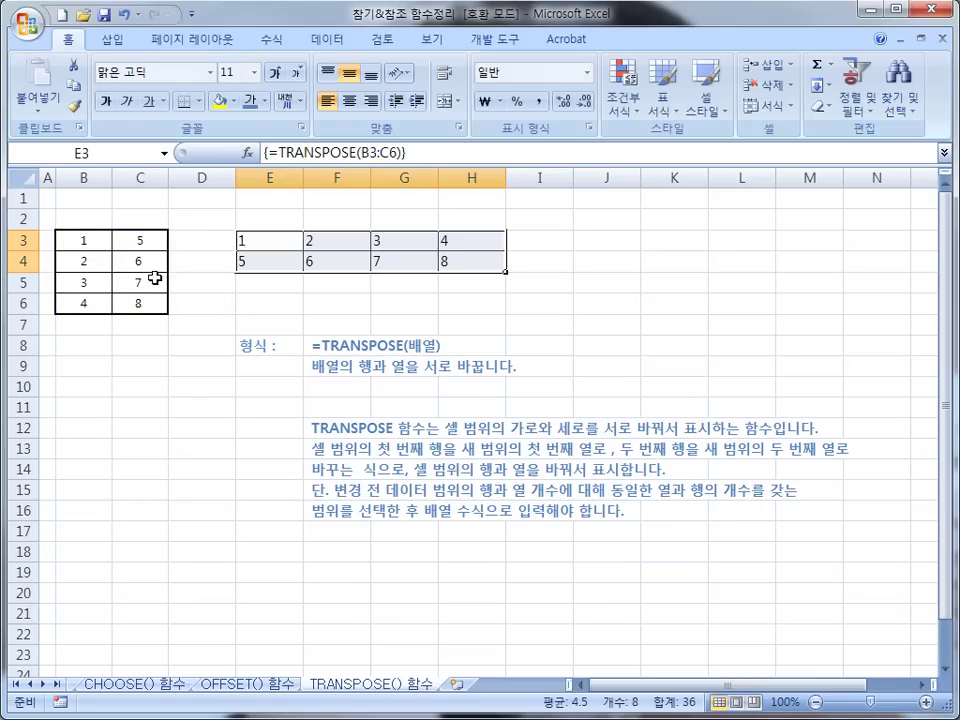
click(189, 408)
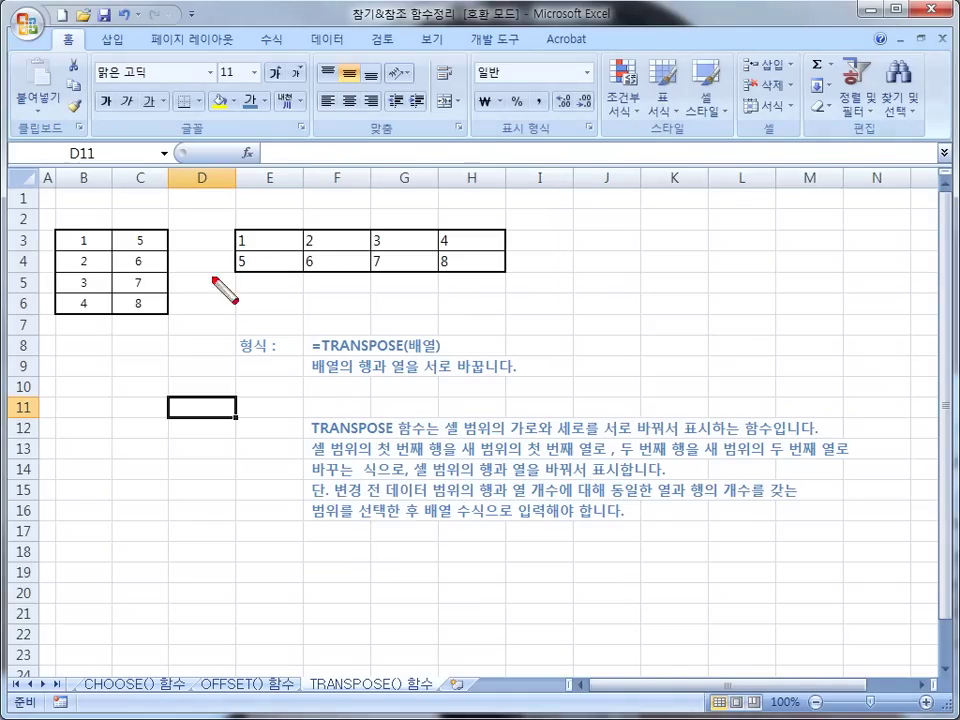
Copy the source table in B3:C6
mouse_move(52, 228)
mouse_down()
mouse_move(168, 230)
mouse_move(166, 318)
mouse_up()
key(Escape)
drag(74, 240, 141, 306)
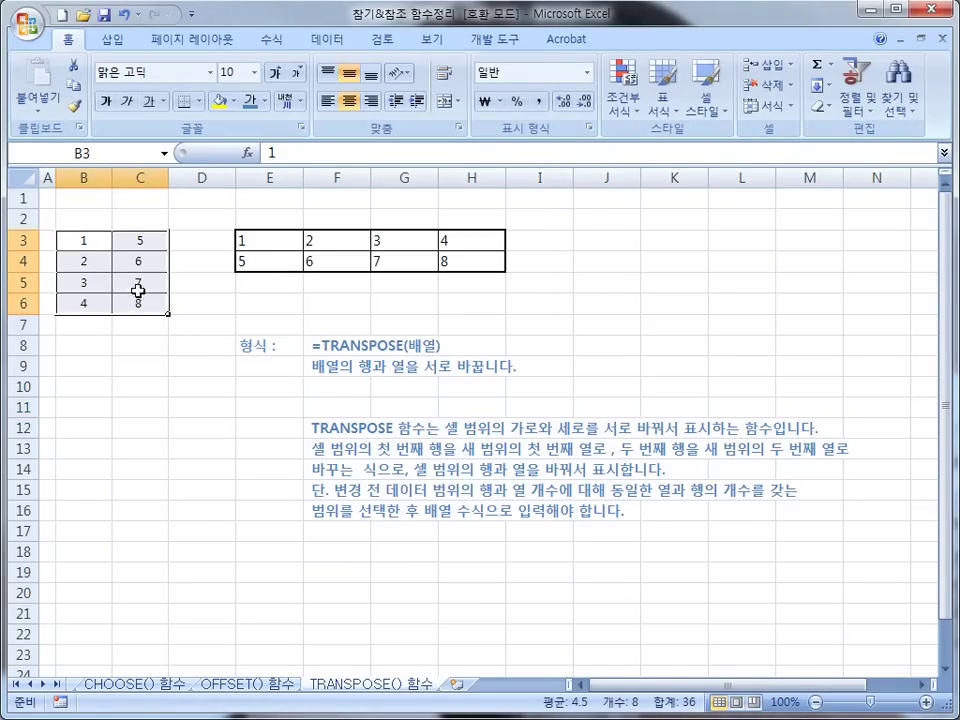
right_click(123, 254)
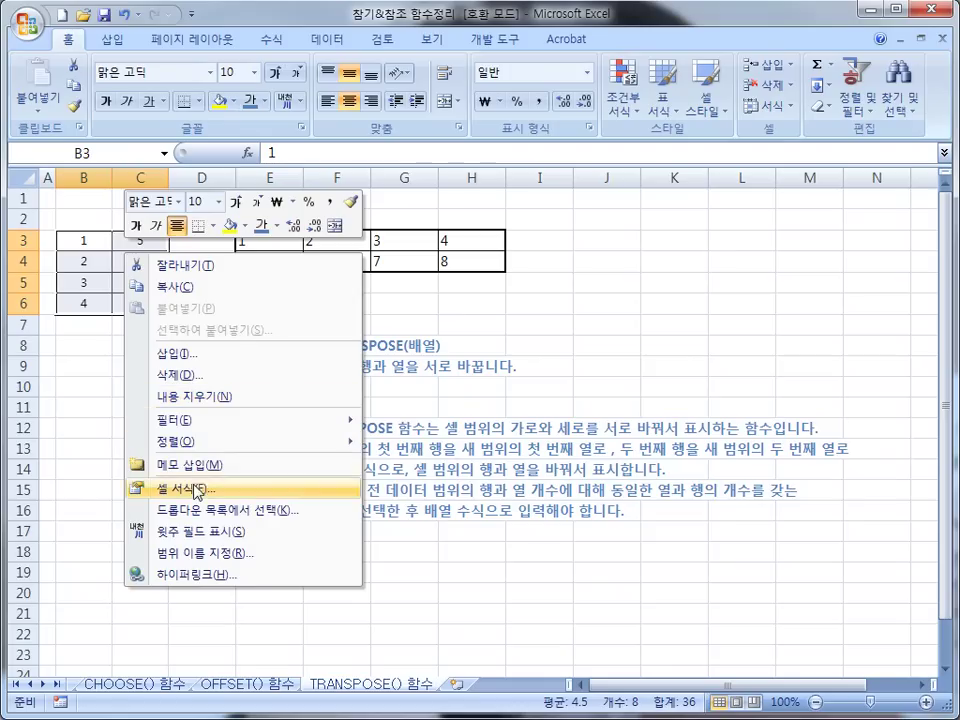
click(194, 295)
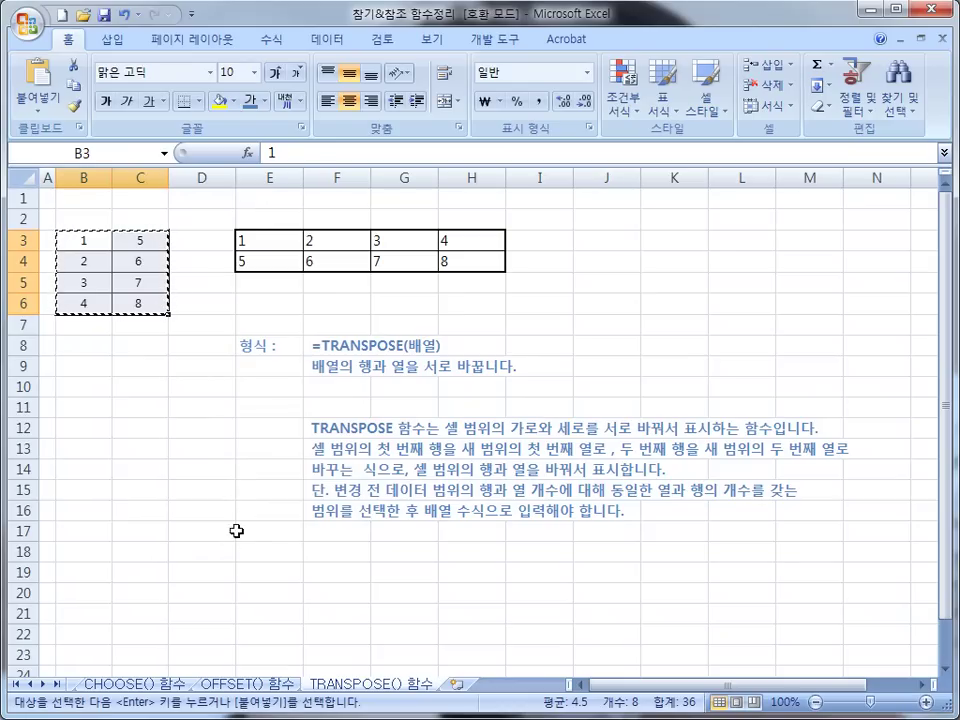
click(259, 553)
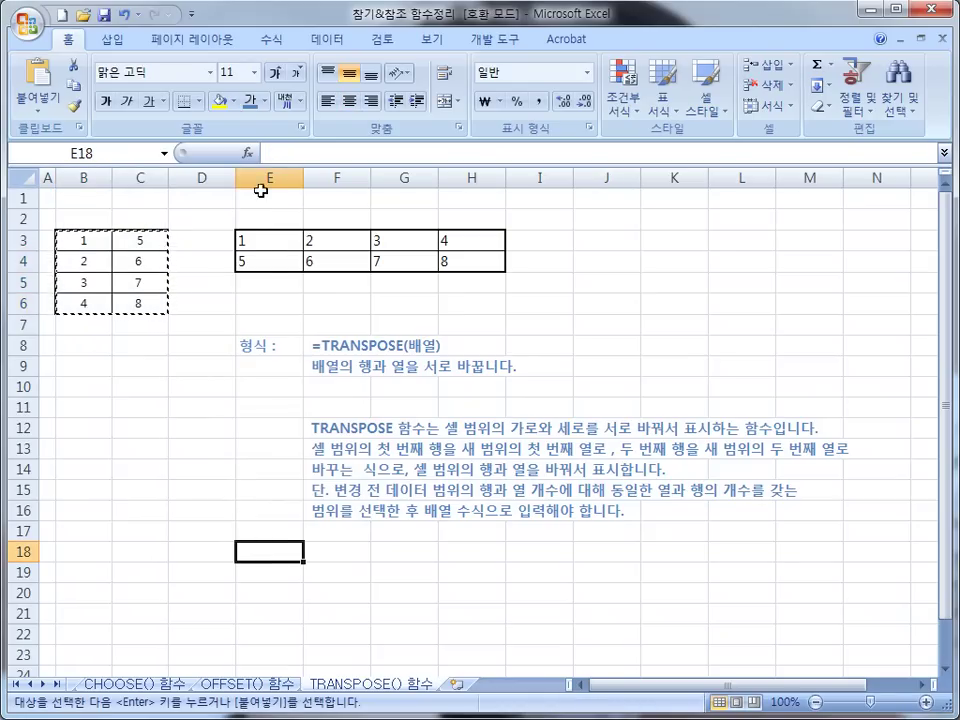
right_click(276, 551)
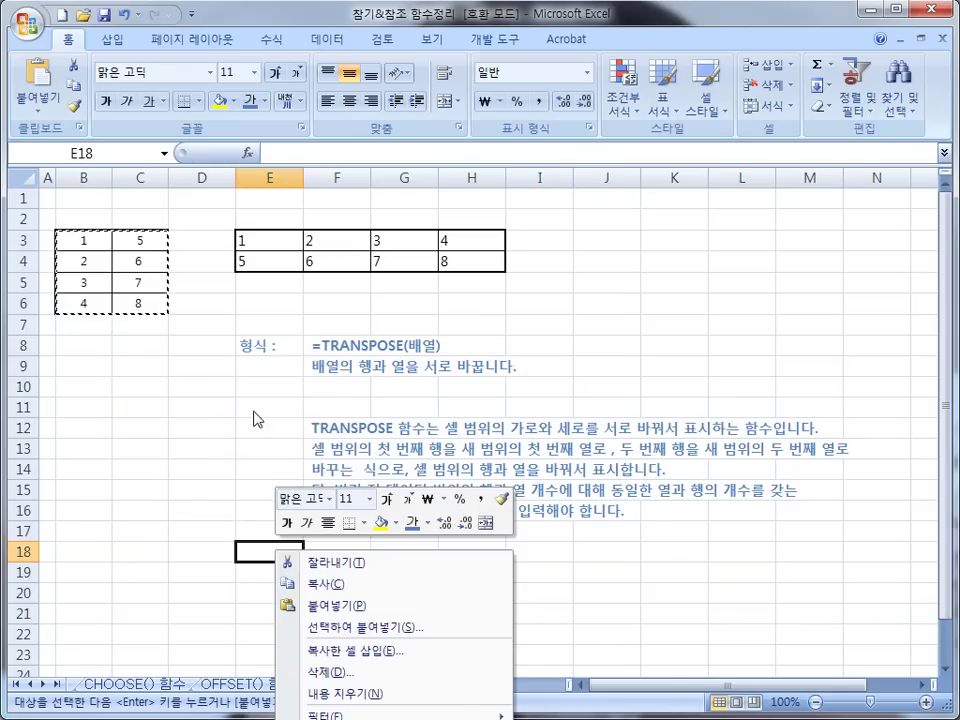
click(258, 566)
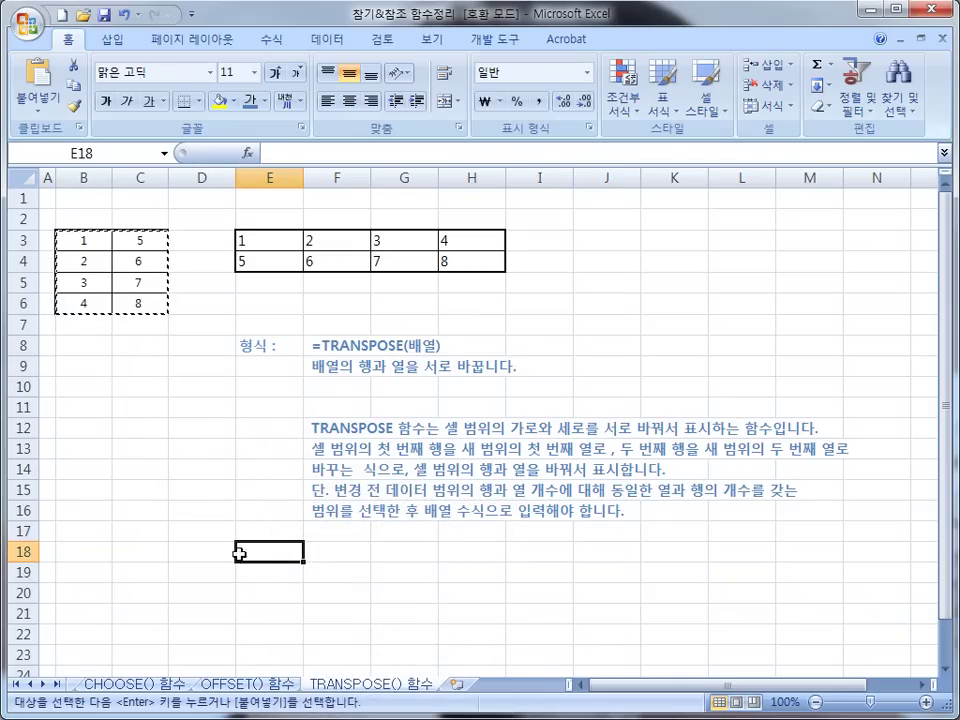
click(216, 509)
click(180, 403)
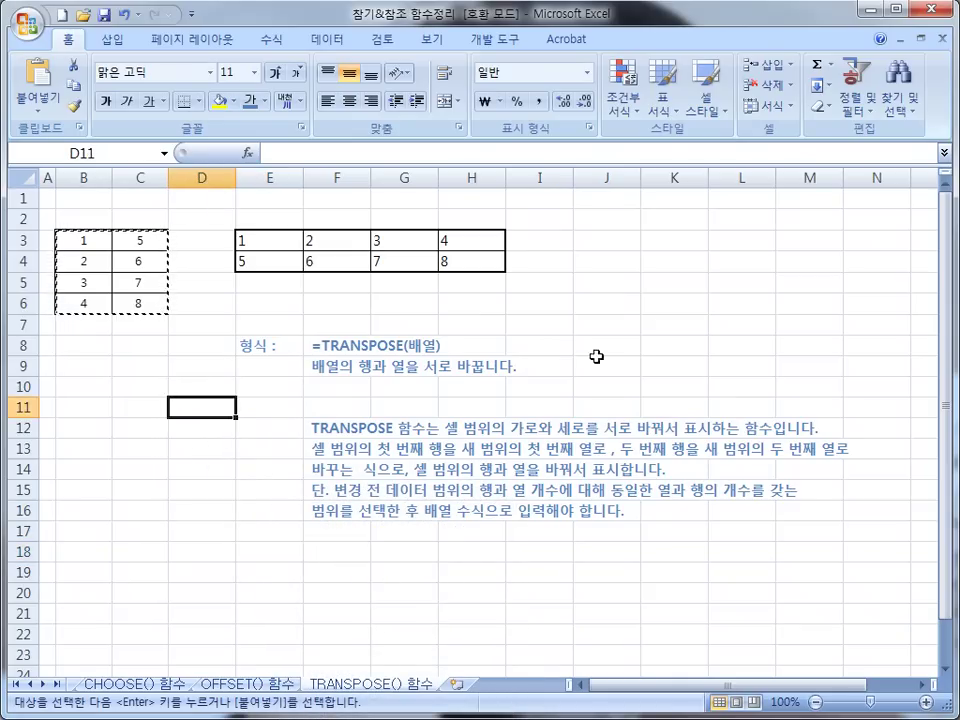
Paste the copied table at J3 using Paste Special with 모두 and the 행/열 바꿈 option, and end copy mode
click(593, 238)
right_click(593, 238)
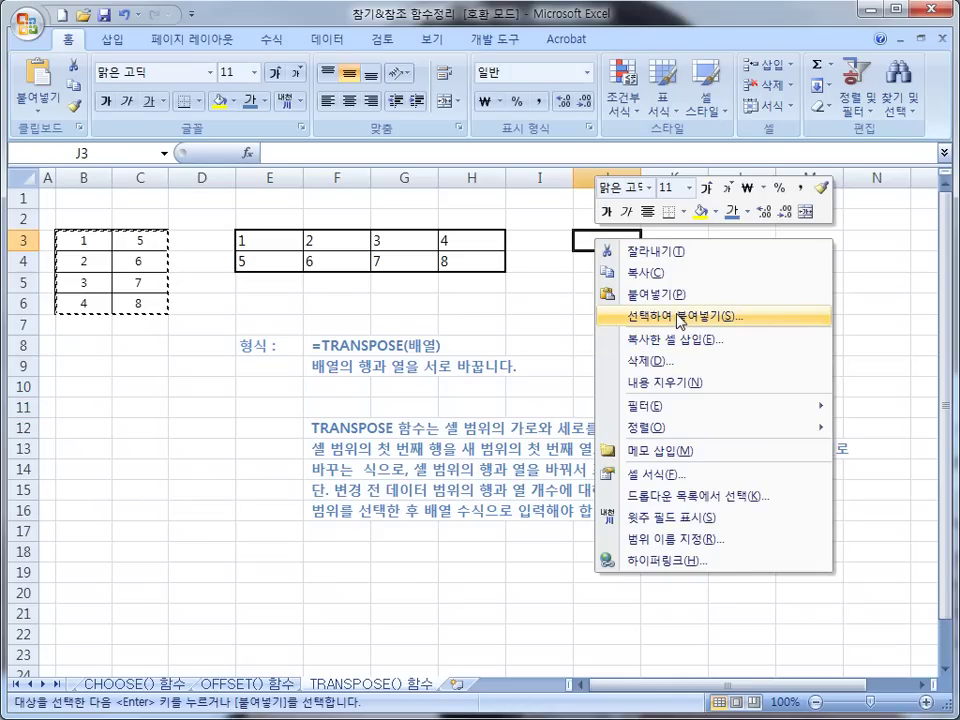
click(680, 318)
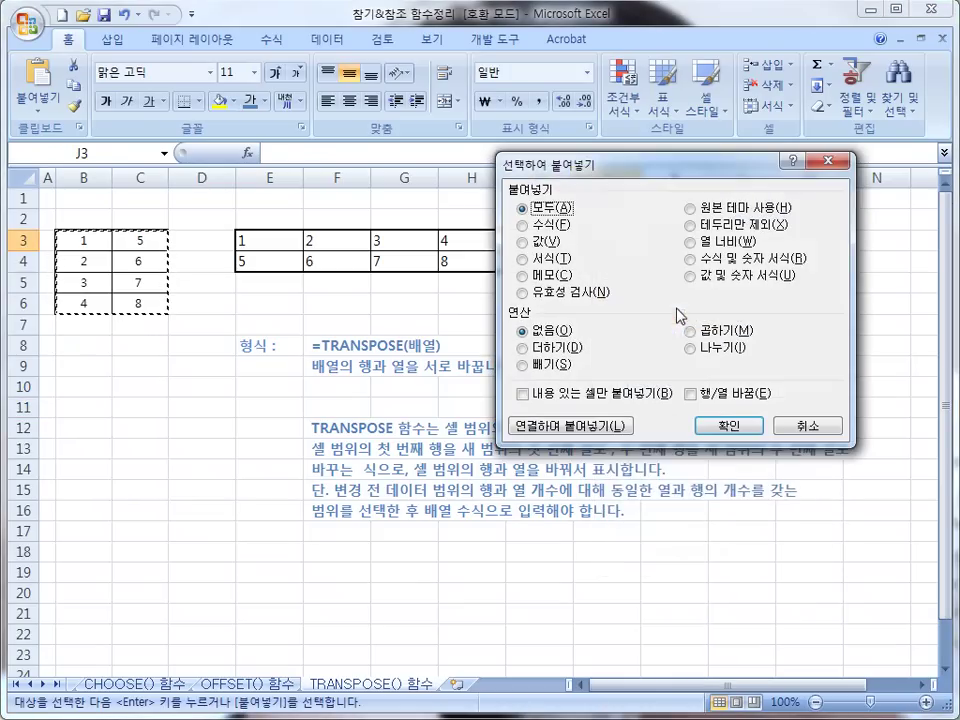
drag(614, 170, 265, 284)
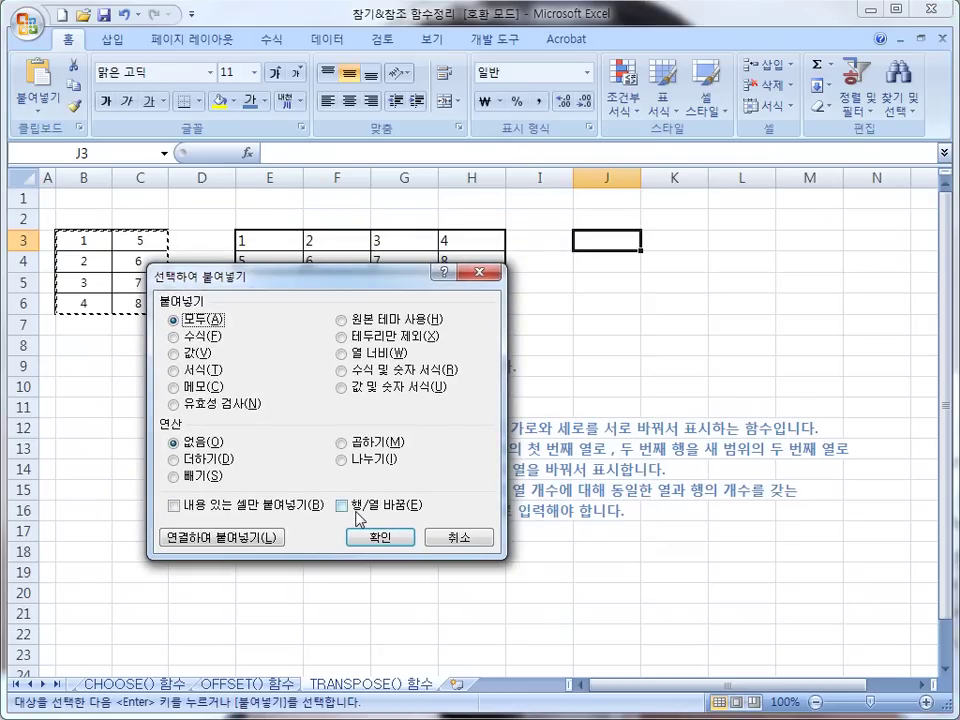
click(341, 508)
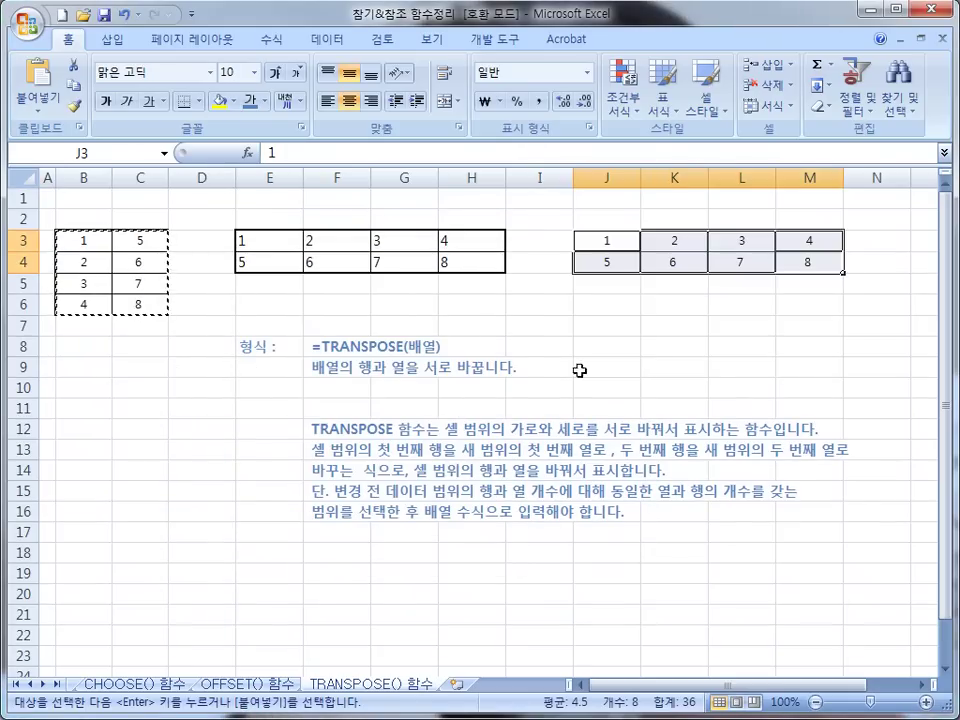
click(606, 348)
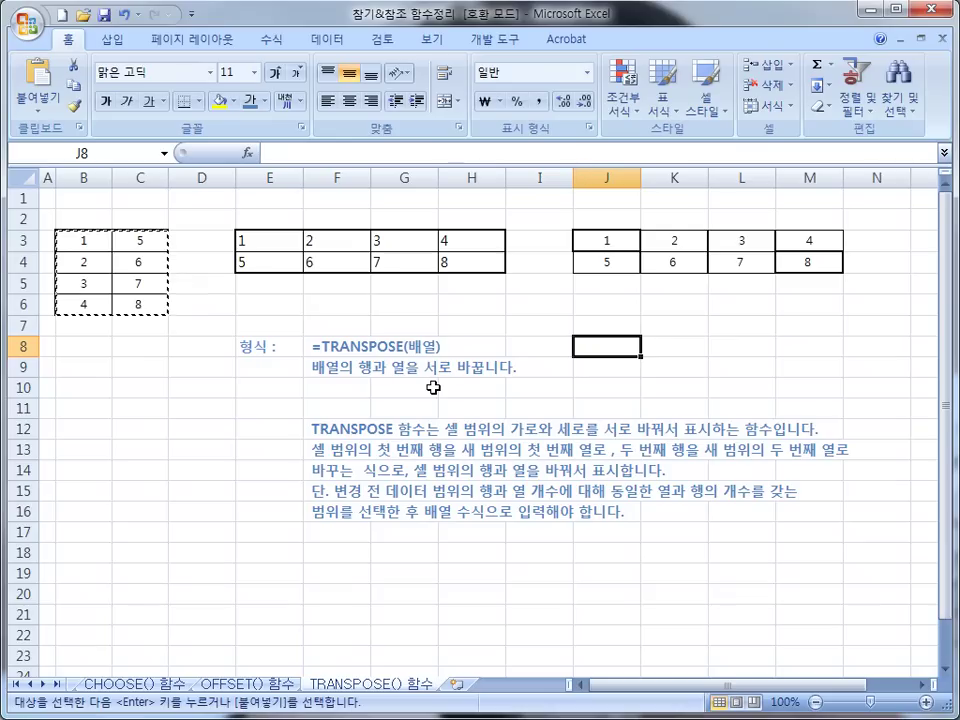
key(Escape)
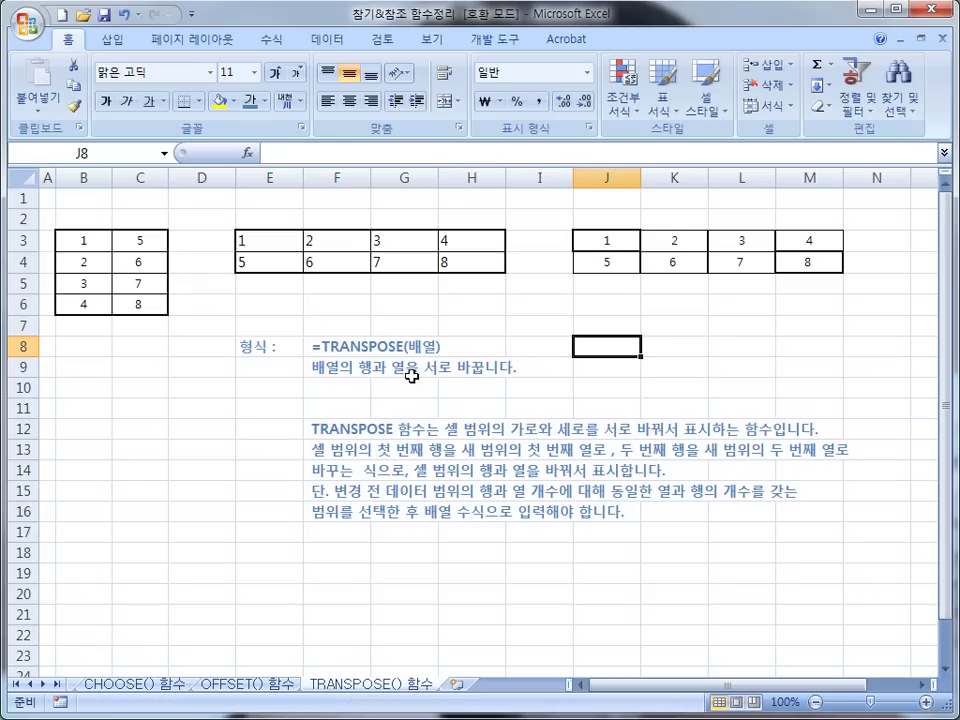
click(439, 298)
click(429, 327)
click(485, 343)
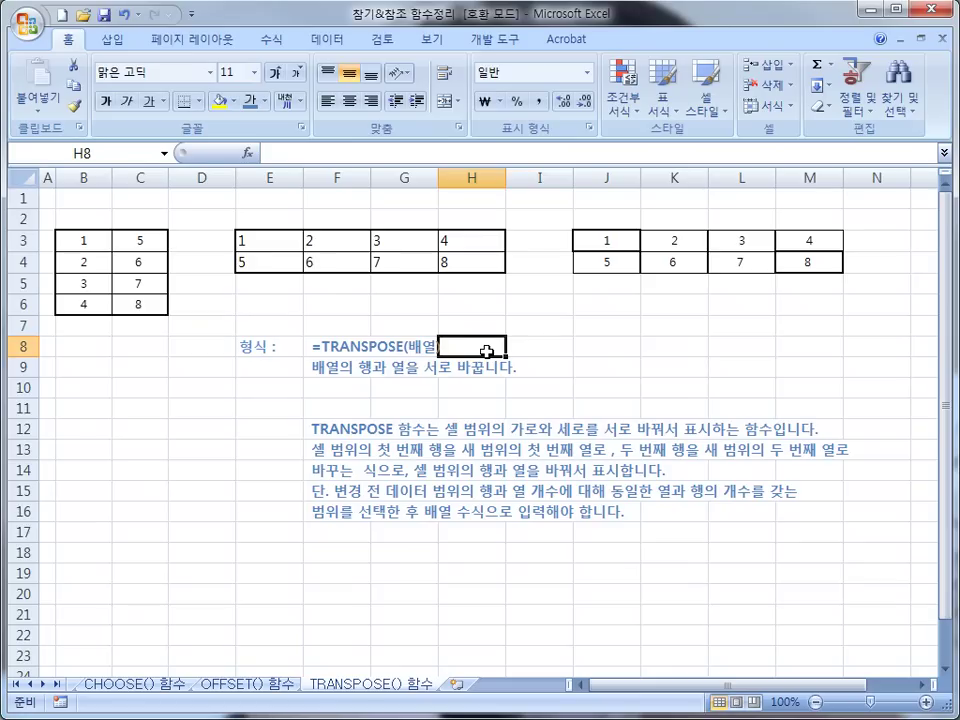
click(551, 351)
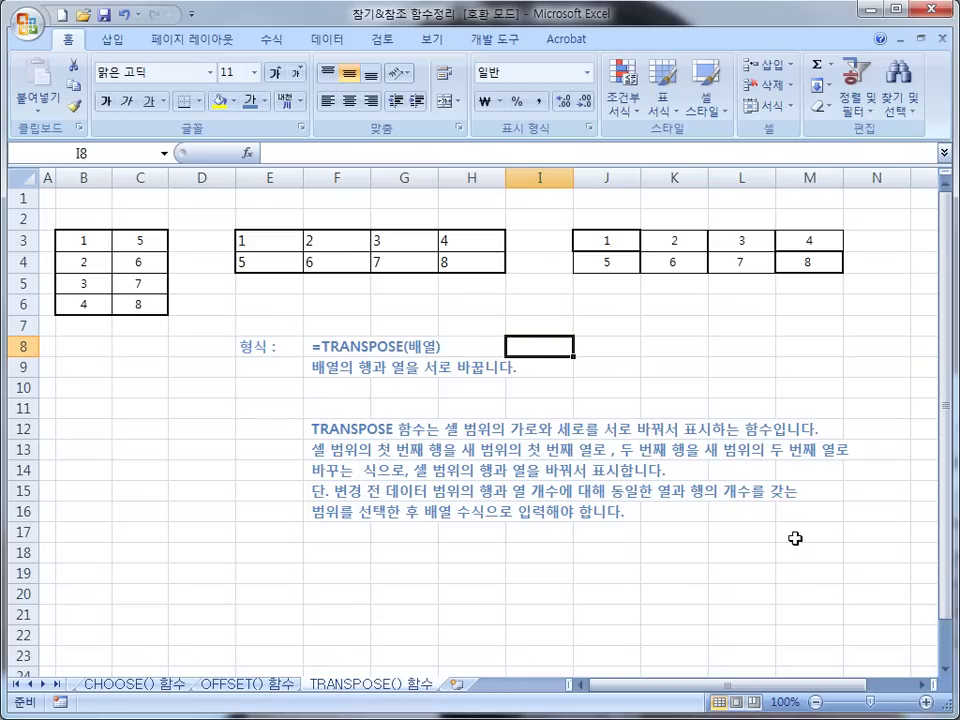